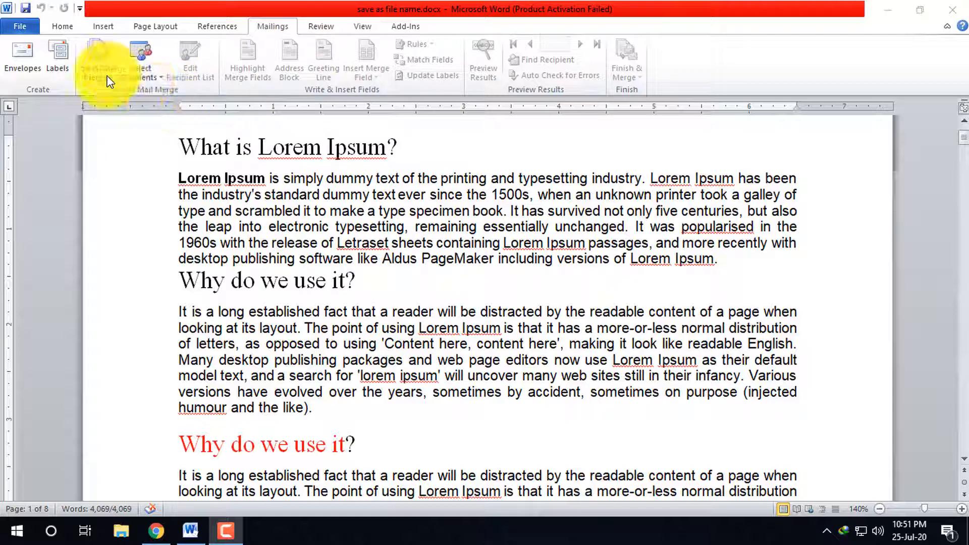
- Delete all existing text from the document
key(ctrl+a)
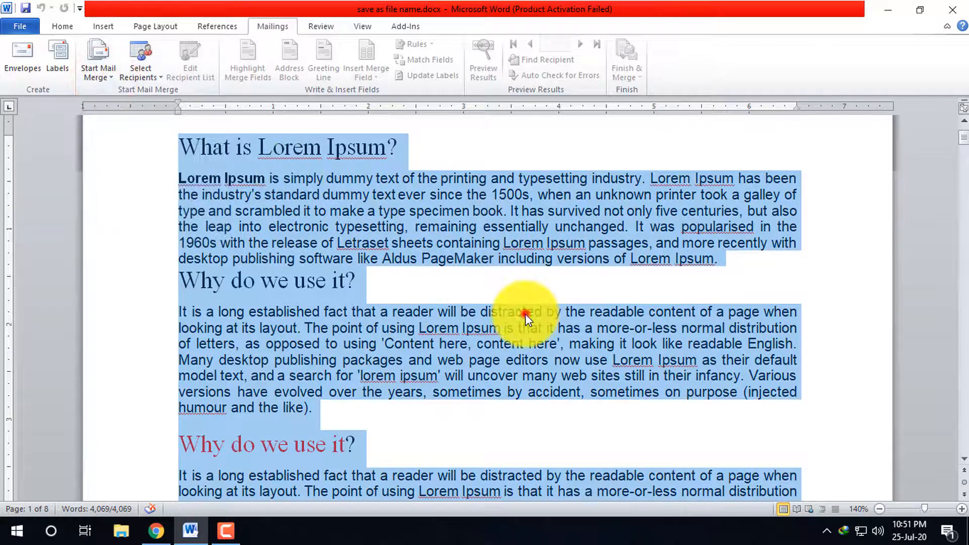
click(471, 296)
key(ctrl+a)
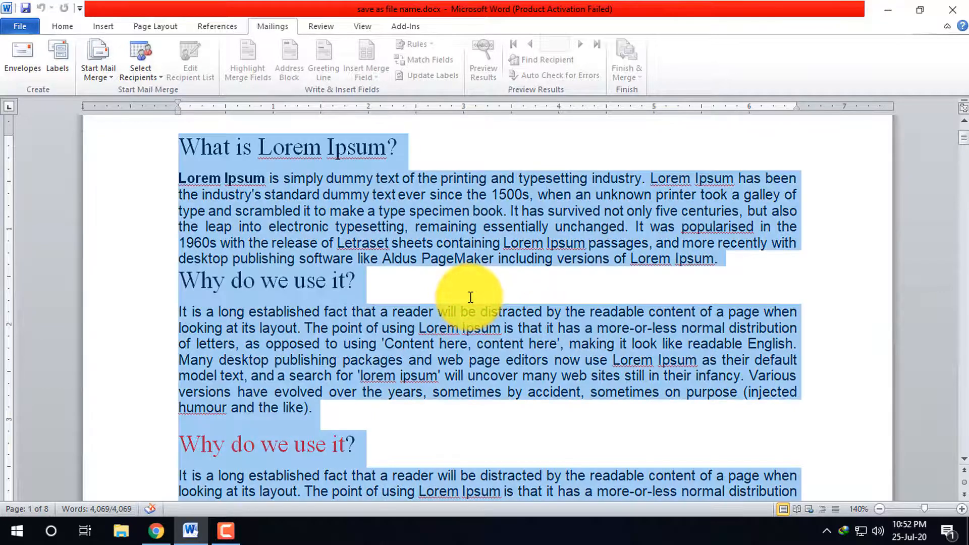
key(Delete)
click(107, 67)
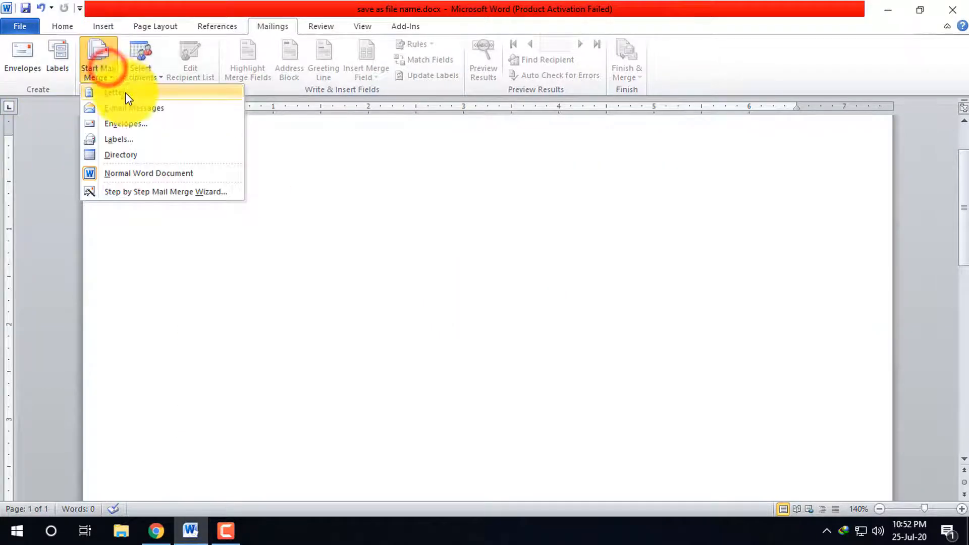
click(331, 268)
- Copy the sample letter from "Dear readers," through "FluentU" on the Chrome web page and paste it into the blank Word document
click(156, 530)
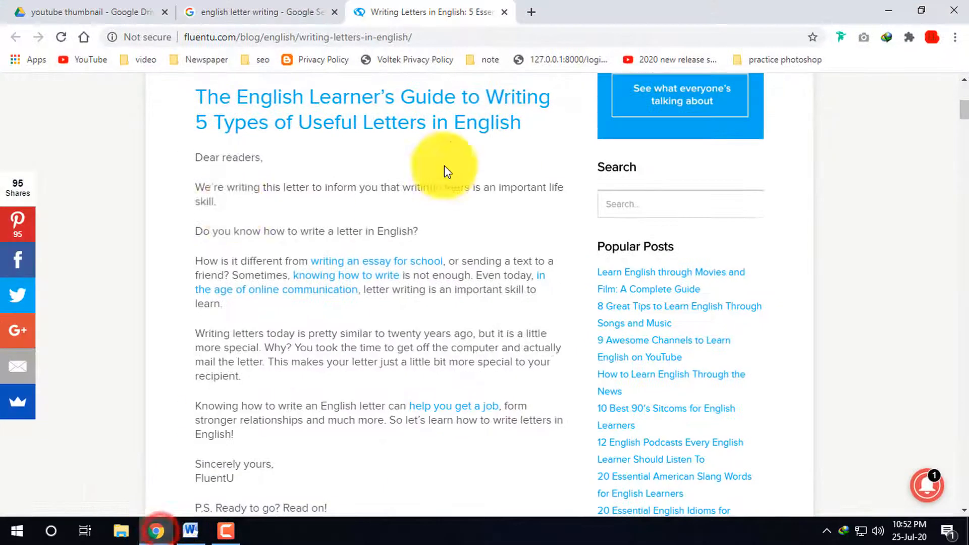
drag(196, 158, 350, 486)
key(ctrl+c)
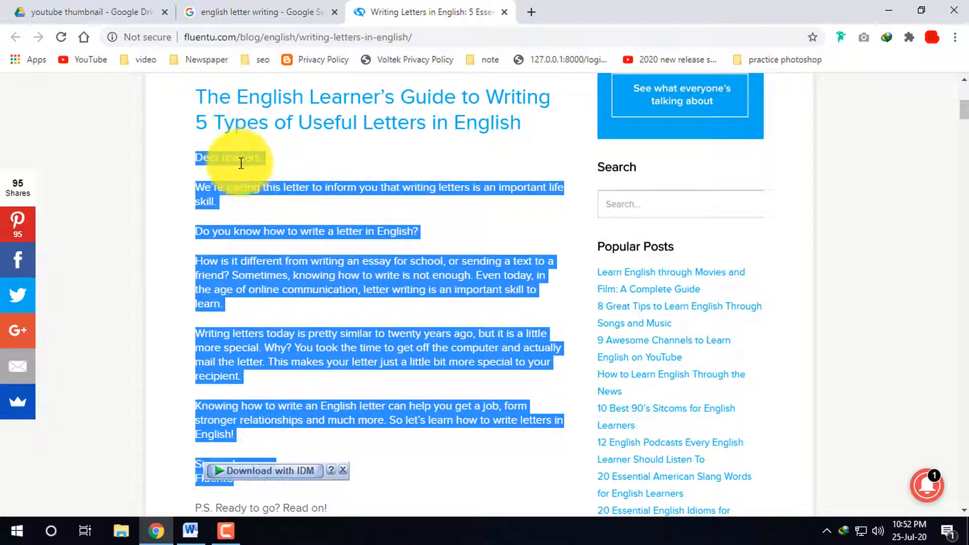
click(192, 530)
scroll(303, 293, up, 1)
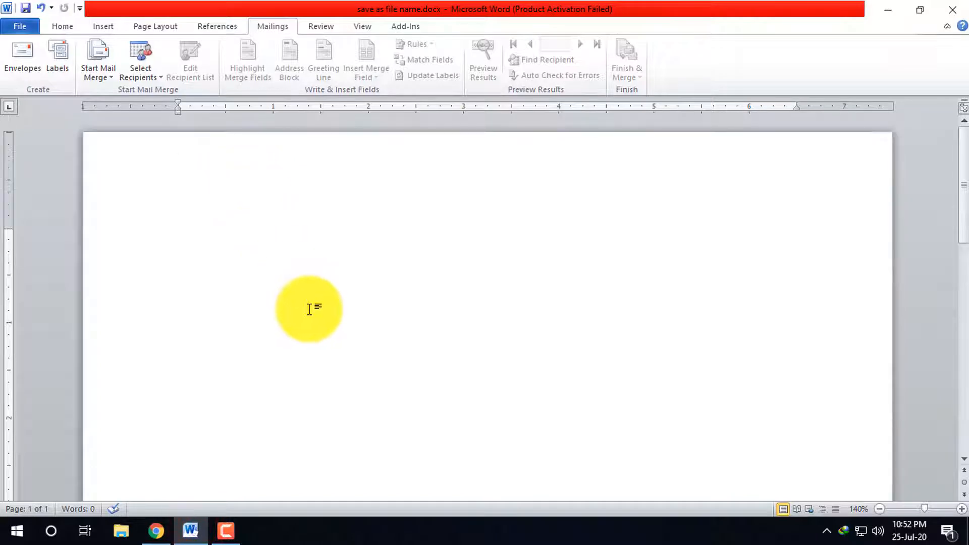
key(ctrl+v)
scroll(328, 252, up, 3)
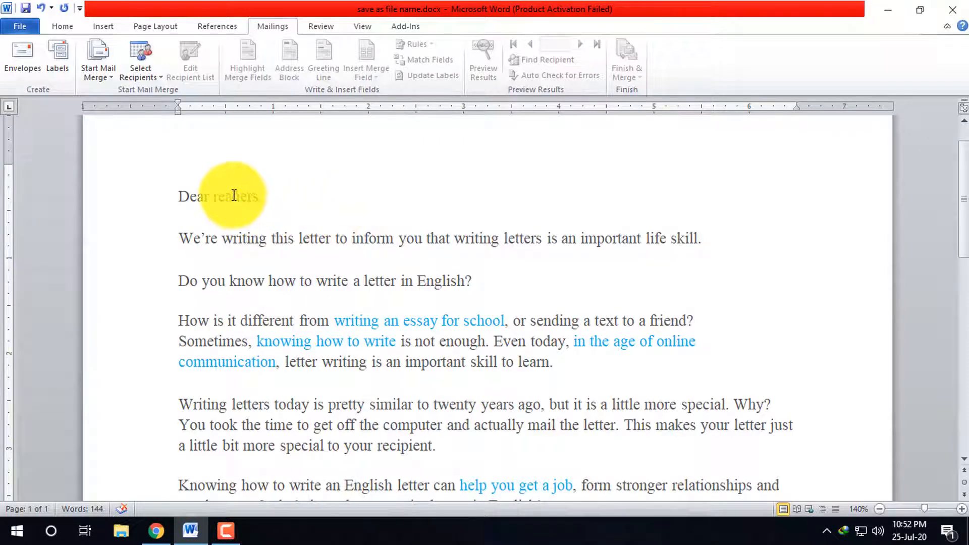
drag(232, 195, 273, 195)
click(357, 195)
scroll(530, 288, down, 4)
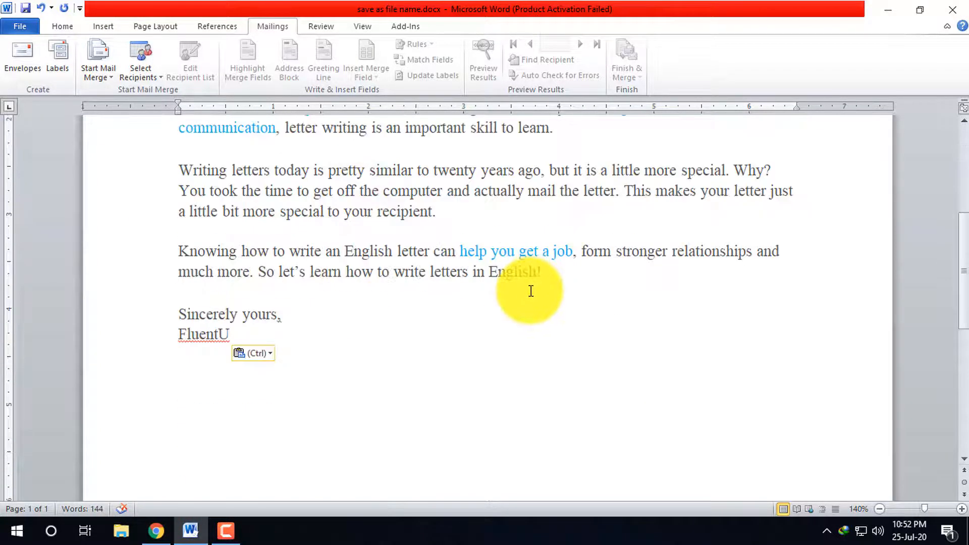
scroll(302, 253, up, 5)
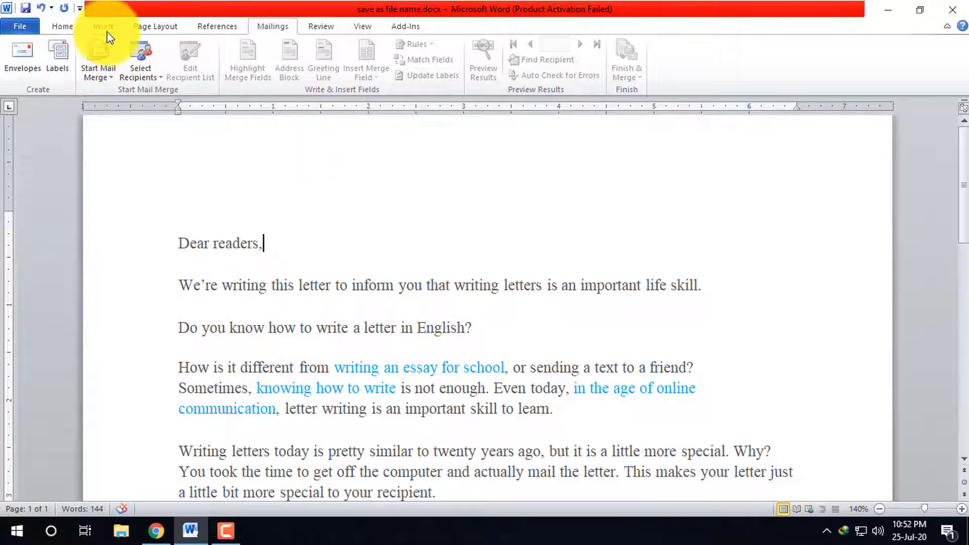
- Start the Step by Step Mail Merge Wizard for the pasted letter
click(99, 71)
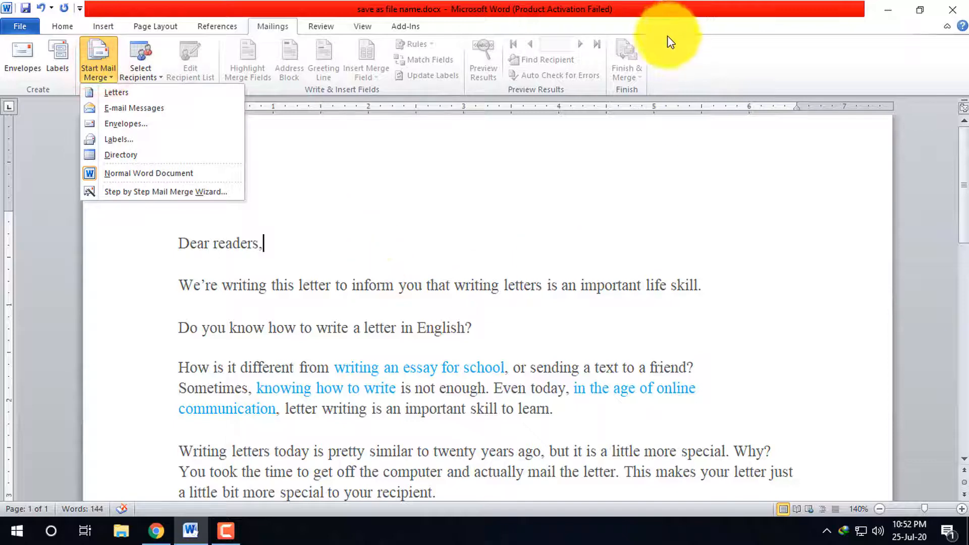
click(728, 19)
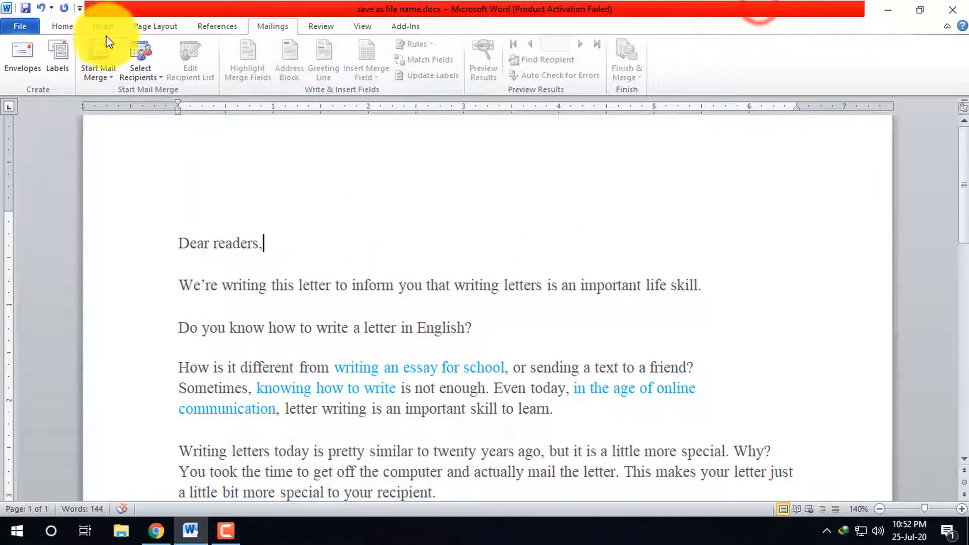
click(98, 56)
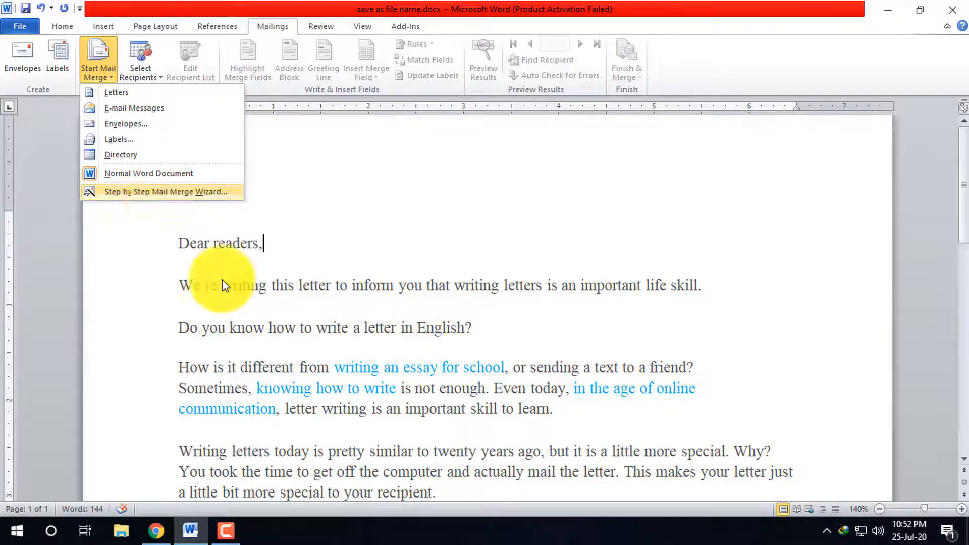
scroll(419, 353, down, 3)
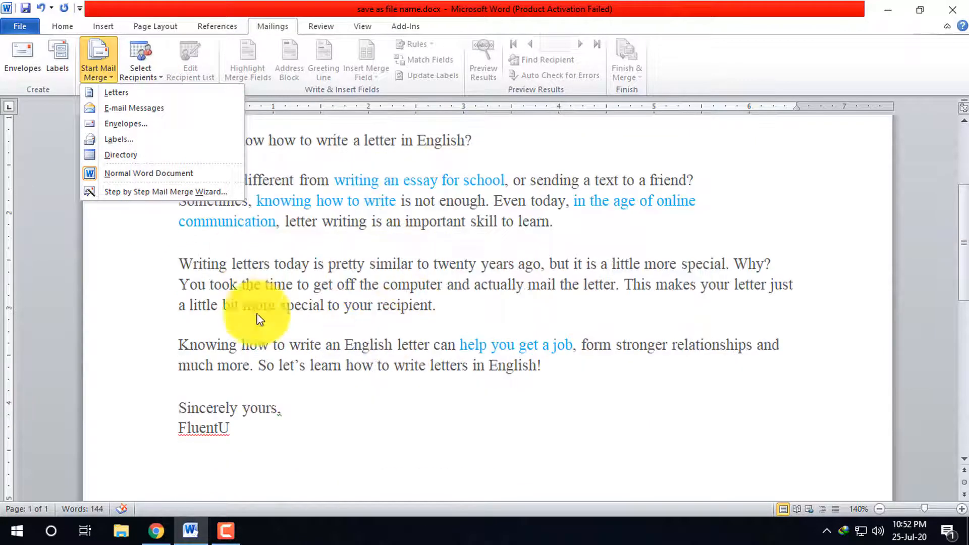
scroll(530, 281, up, 4)
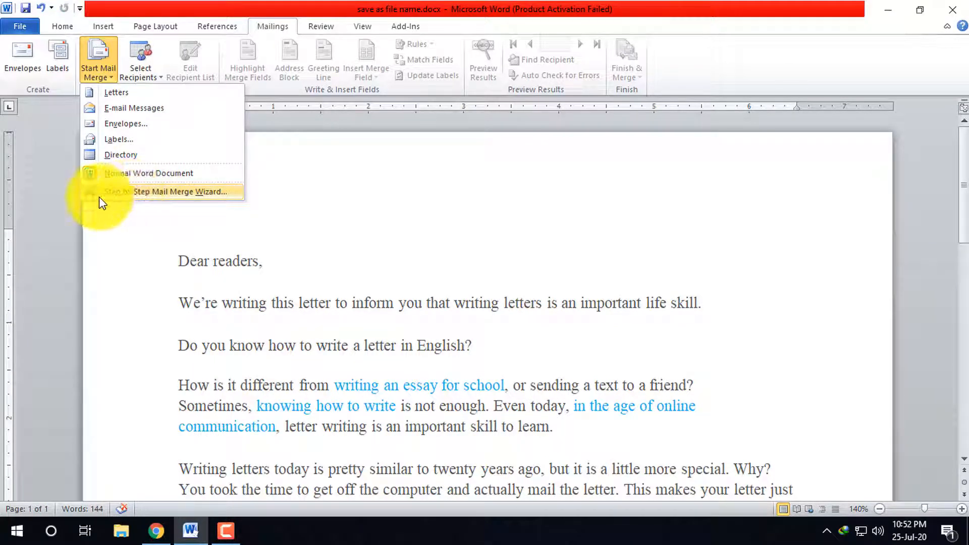
click(150, 192)
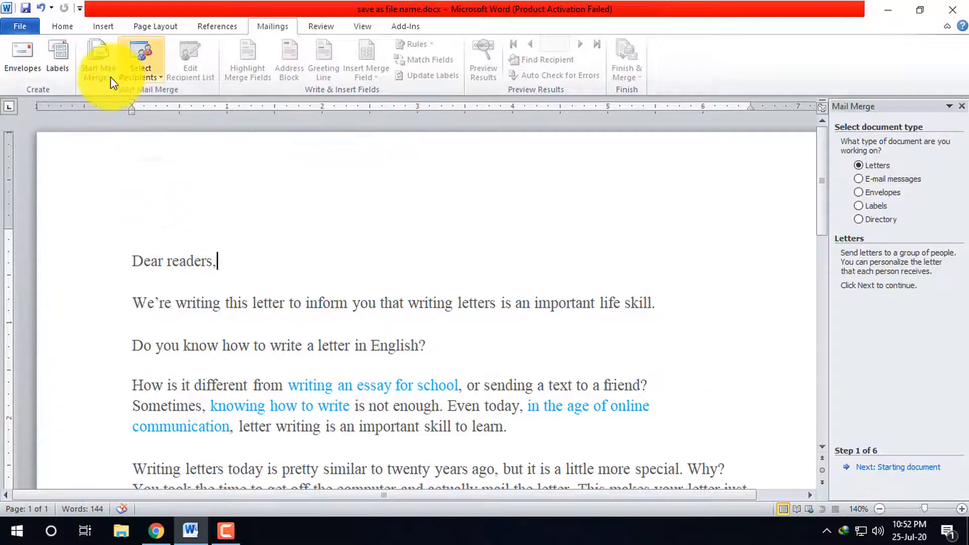
click(98, 72)
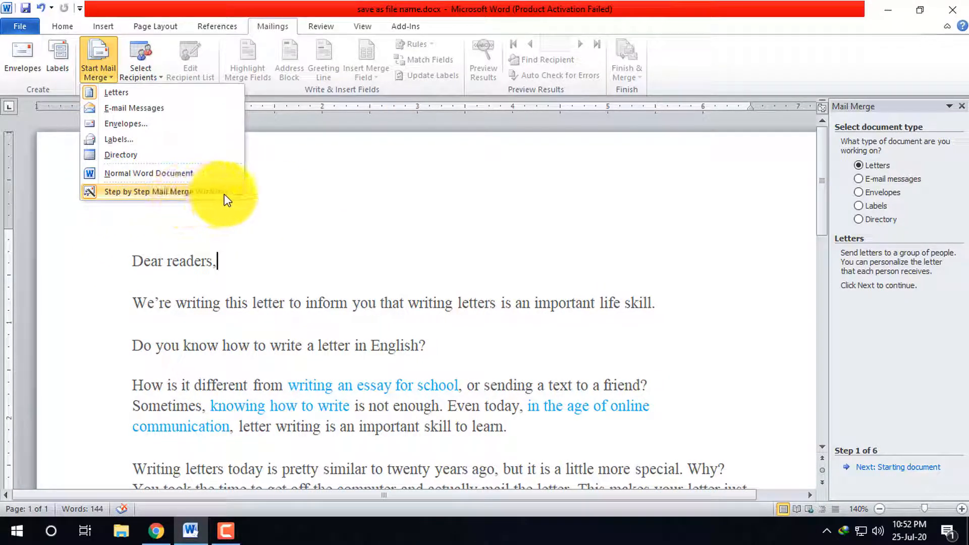
click(925, 160)
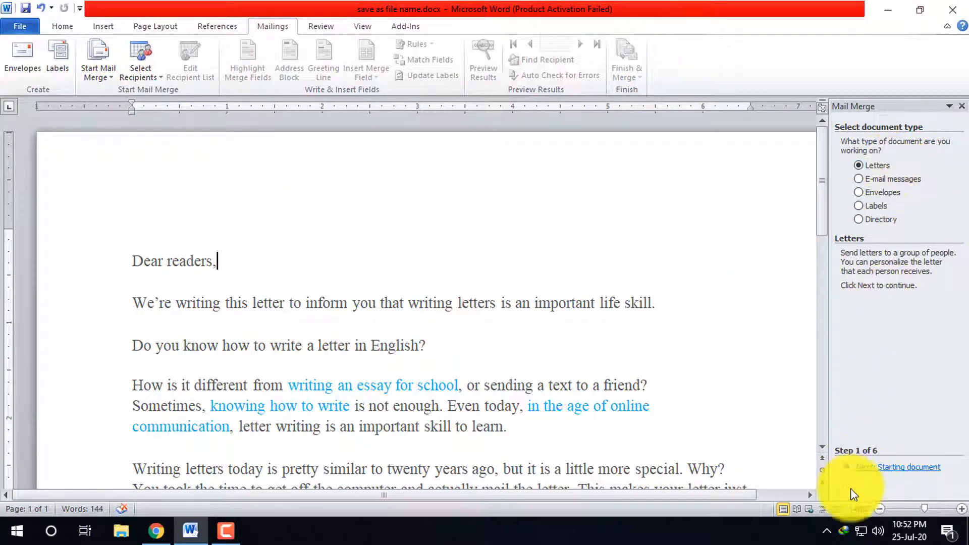
- Accept Letters as the document type and the current document as the starting document, advancing the wizard to recipient selection
click(900, 470)
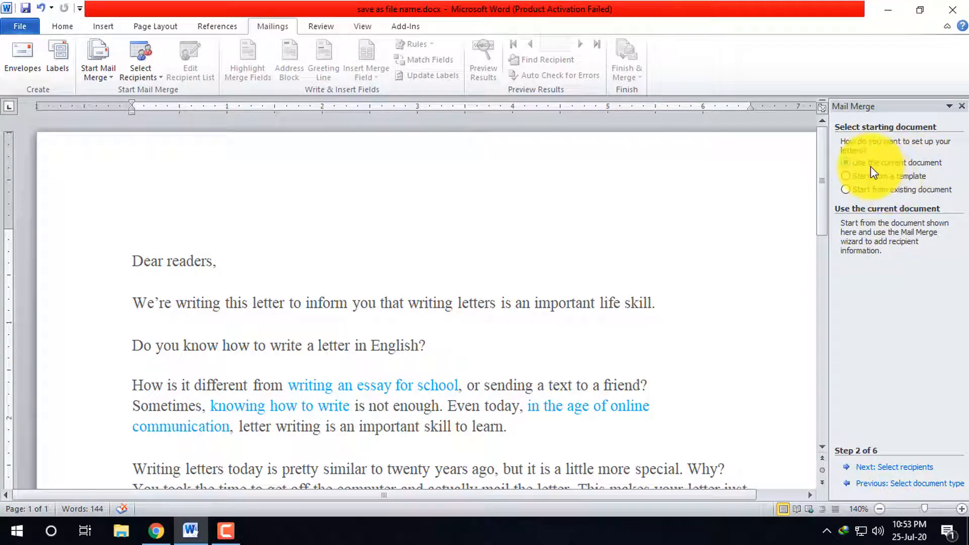
scroll(383, 292, down, 3)
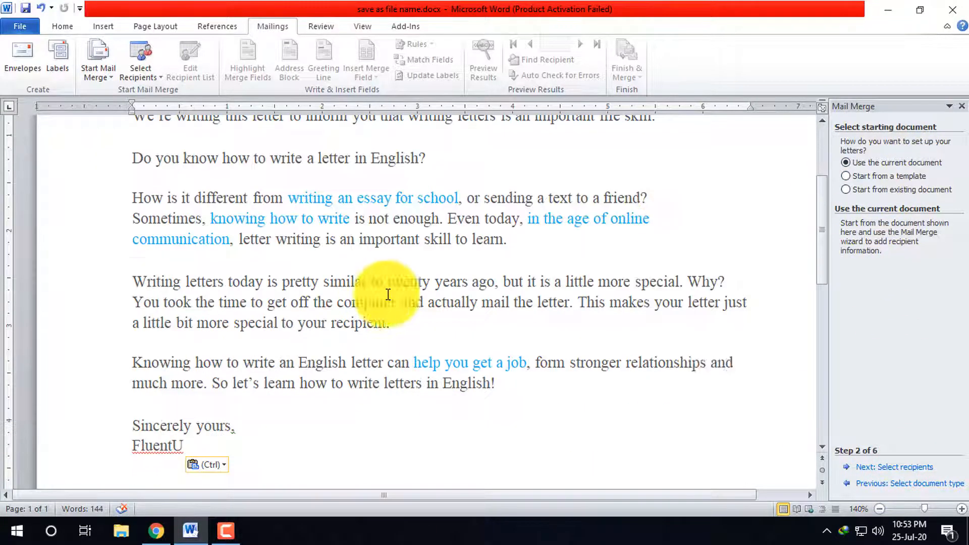
click(903, 468)
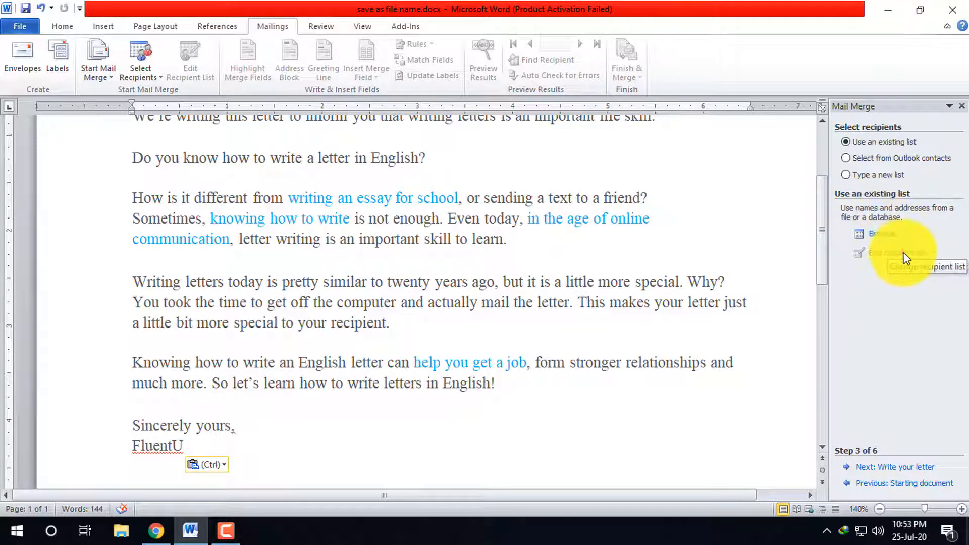
- Create a new typed recipient list and fill in title 1 with the first recipient's first and last names
click(883, 175)
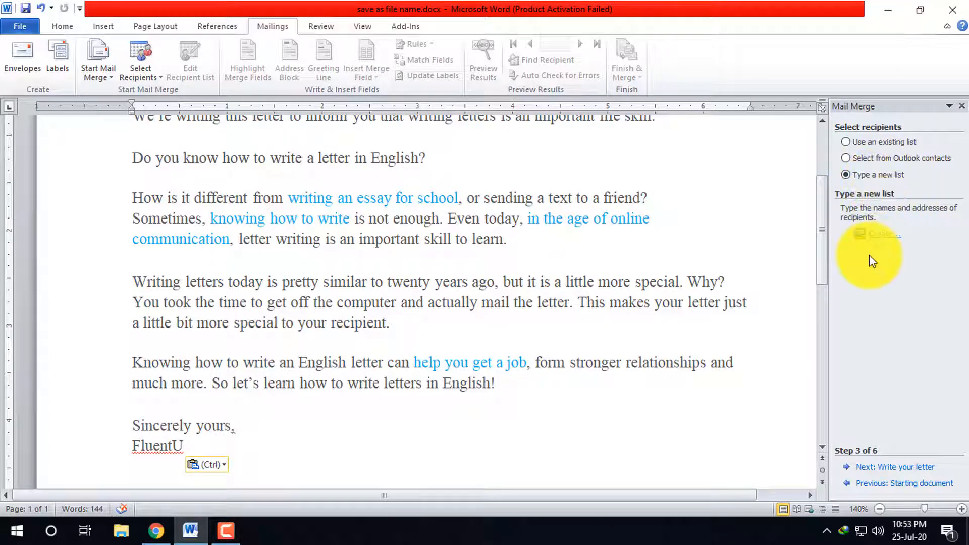
click(887, 240)
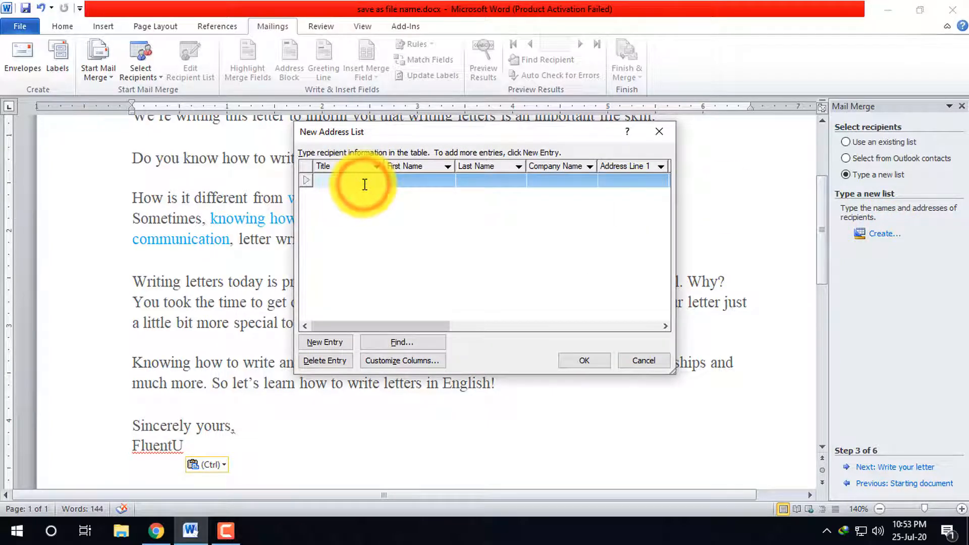
click(412, 183)
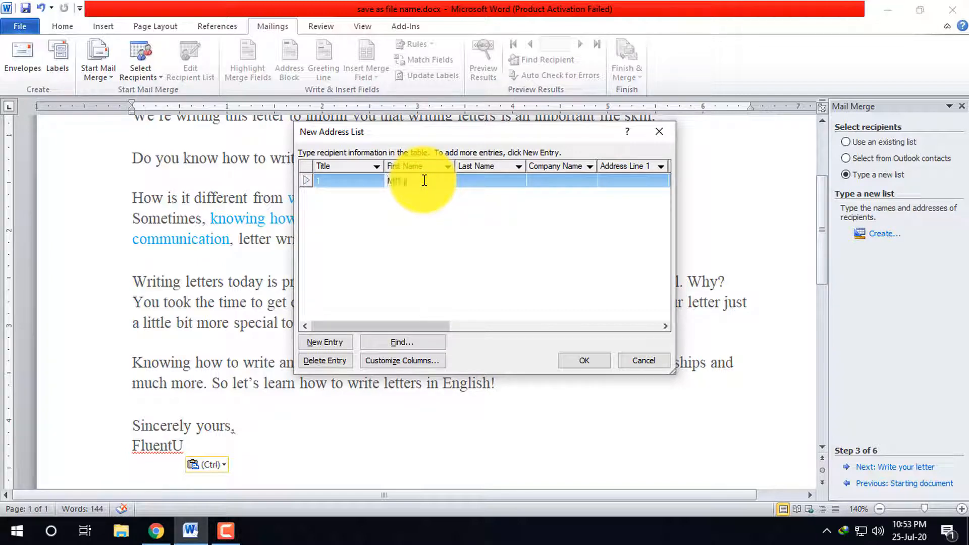
key(Tab)
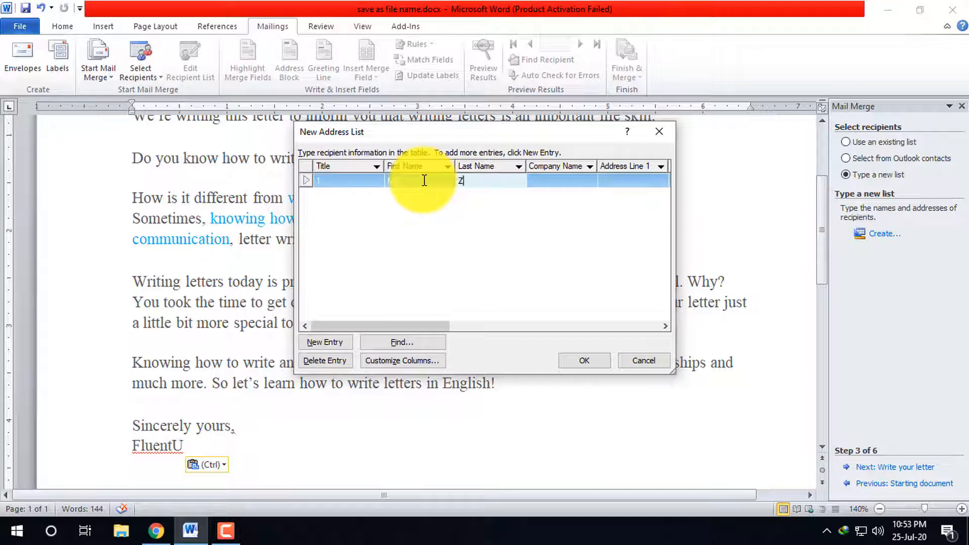
key(Tab)
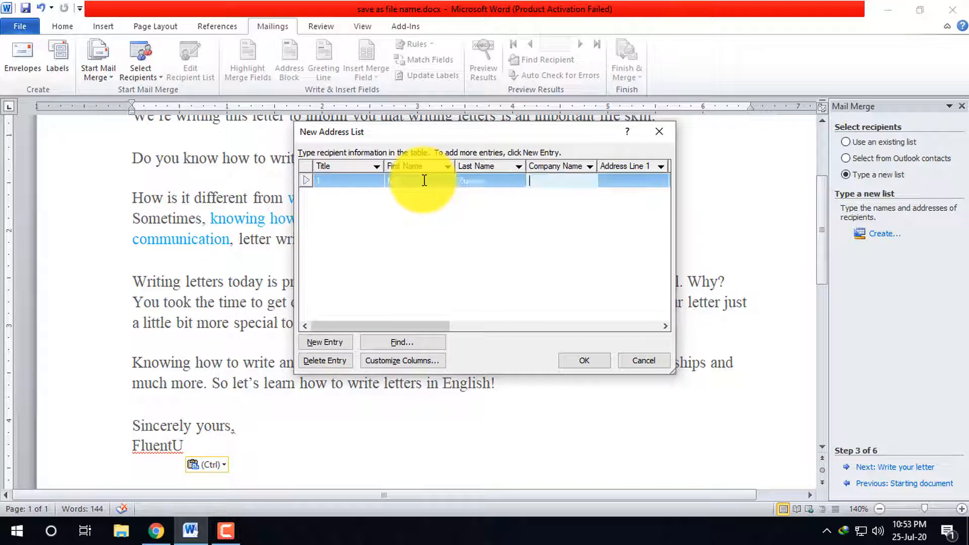
drag(396, 326, 474, 326)
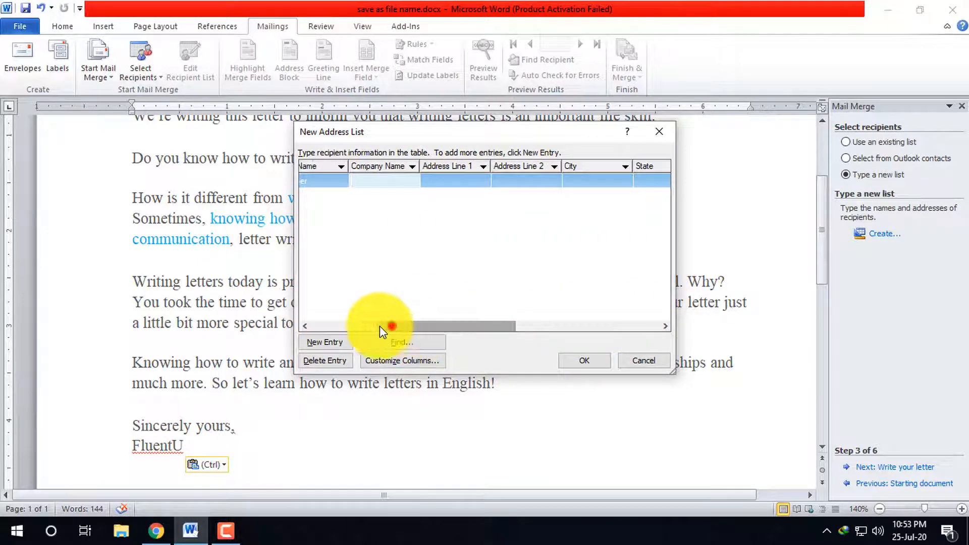
drag(379, 326, 281, 325)
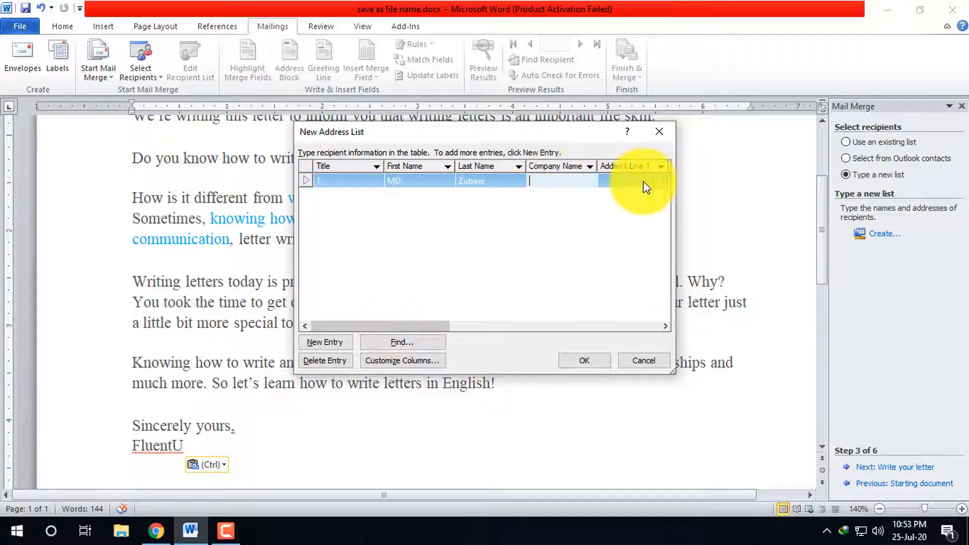
drag(424, 329, 665, 329)
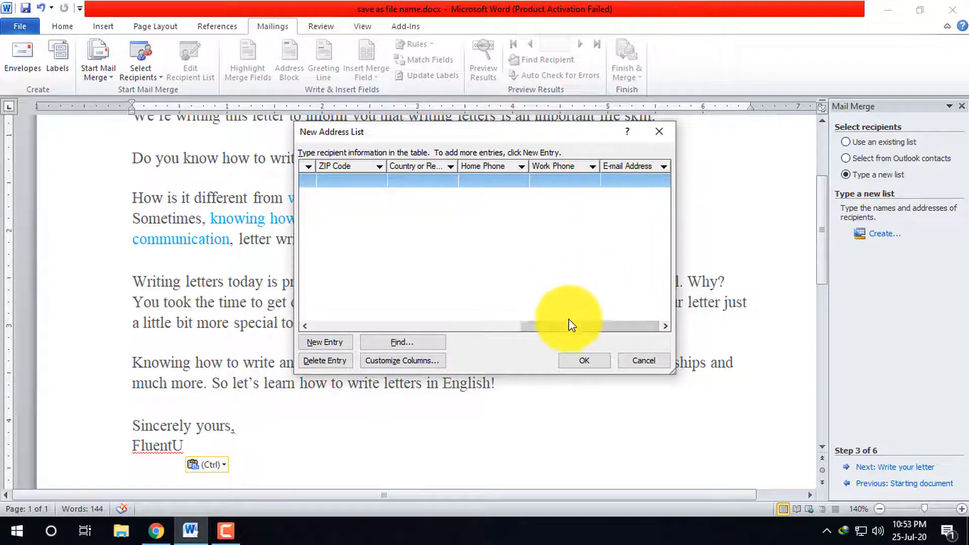
drag(550, 324, 313, 324)
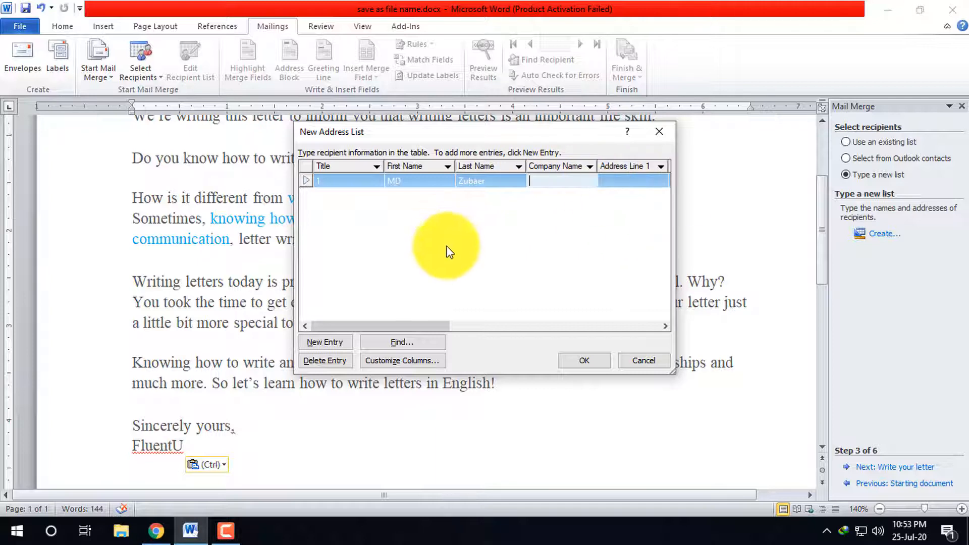
- Add a second entry to the address list with title 2 and the recipient's first and last names
click(323, 343)
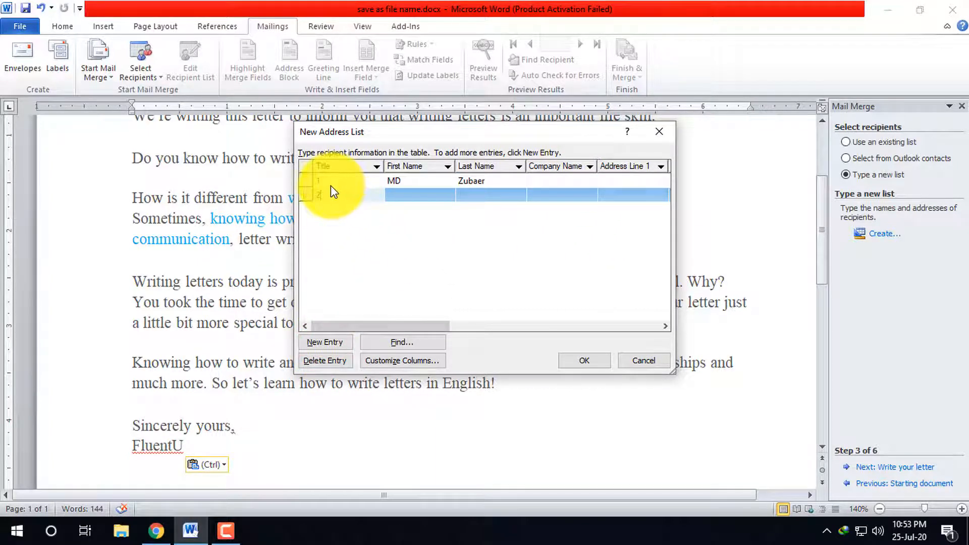
click(404, 190)
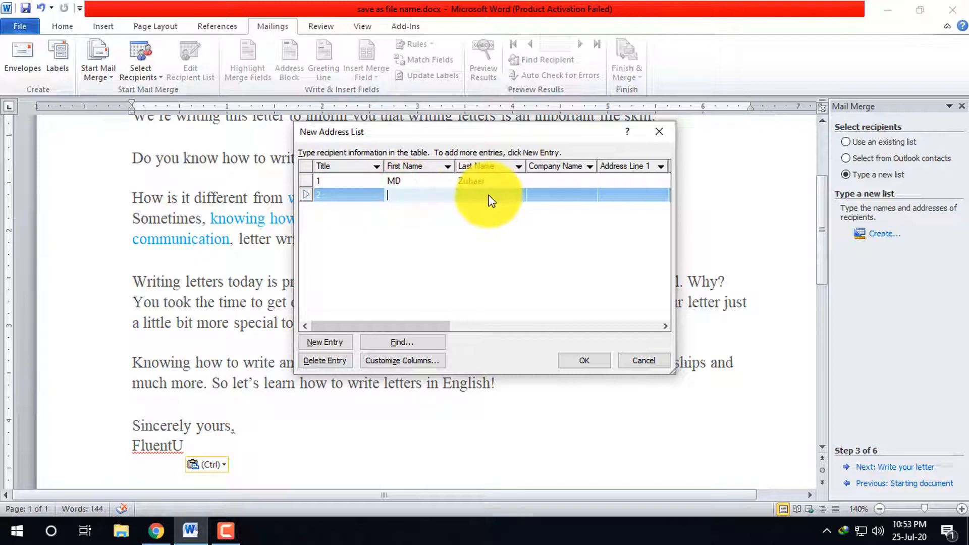
text(Shahid)
key(Tab)
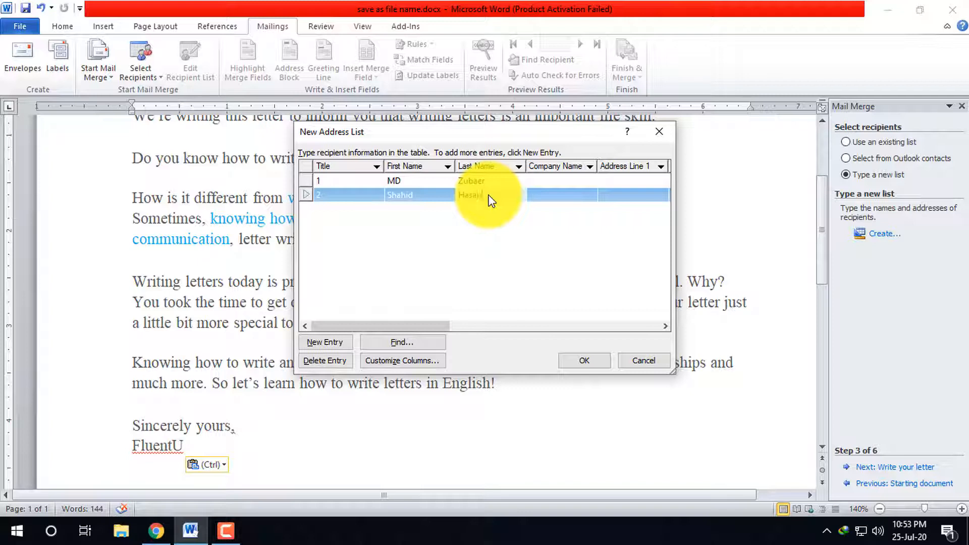
- Add a third entry to the address list with title 3 and the recipient's first and last names
click(334, 341)
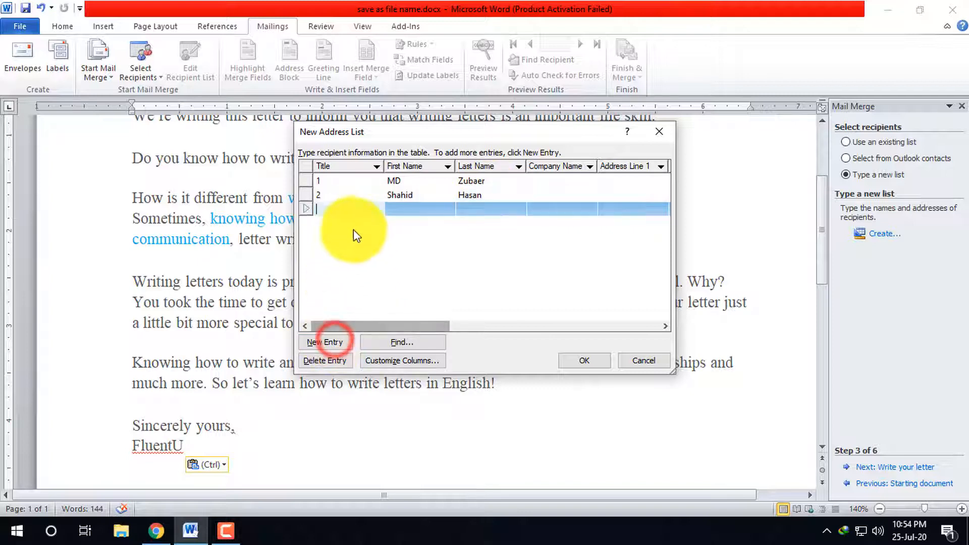
text(3)
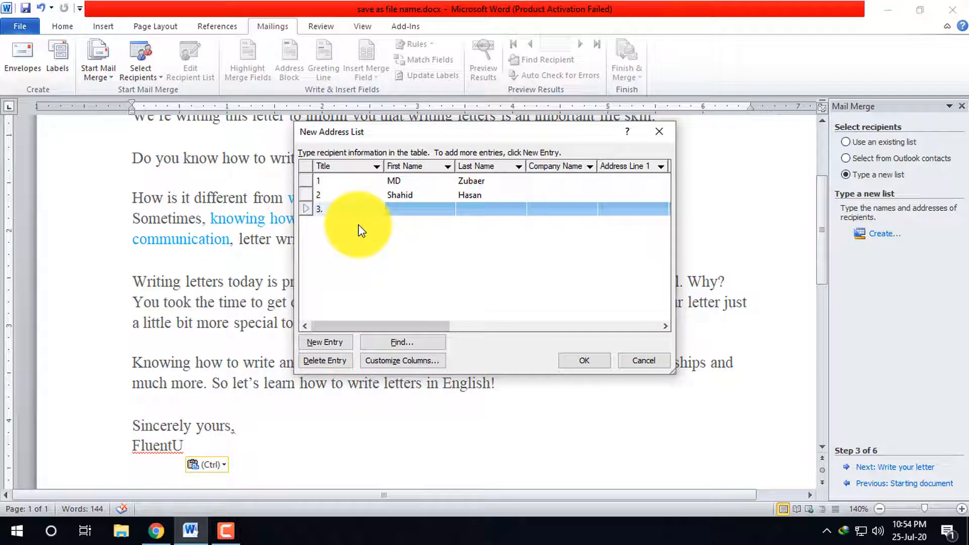
click(406, 209)
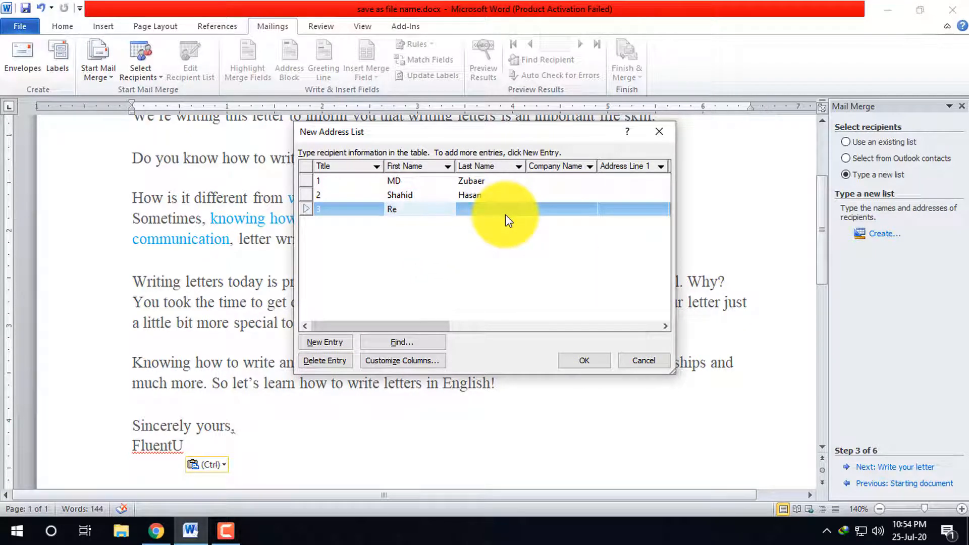
key(Tab)
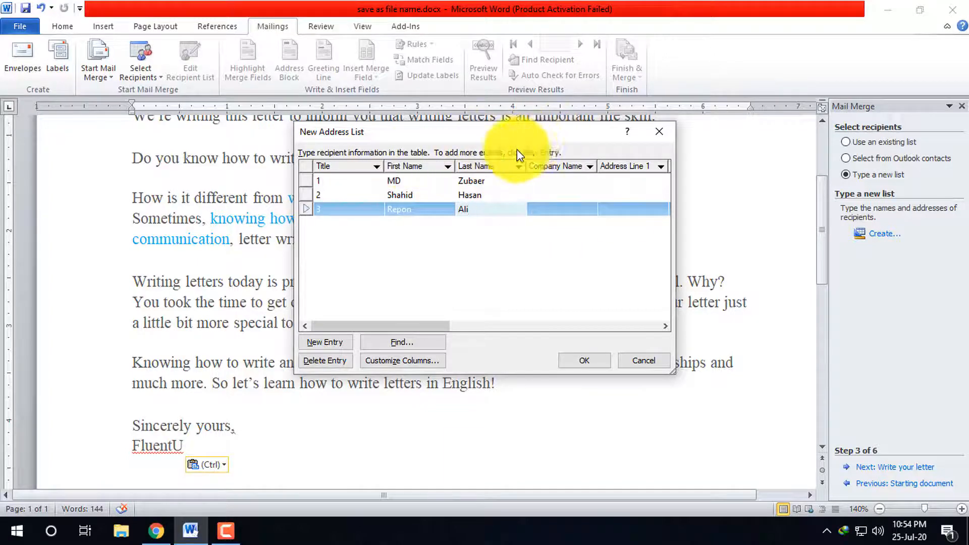
- Accept the address list and save it as "name list" in the My Data Sources folder
click(586, 360)
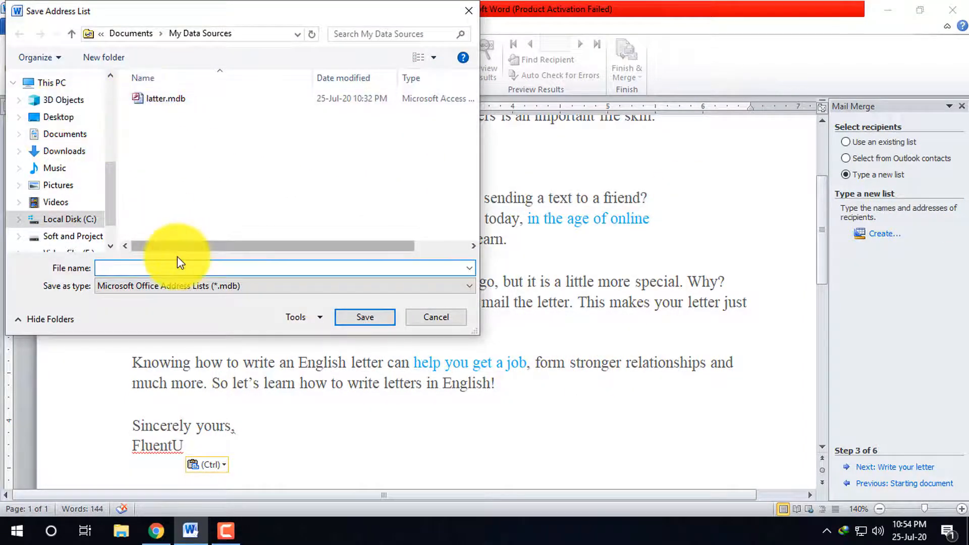
click(131, 268)
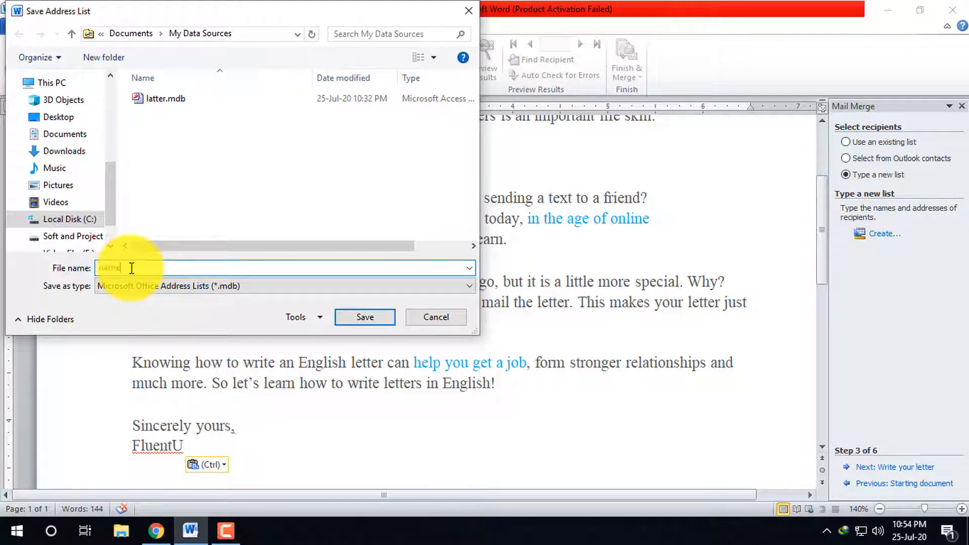
text(name list)
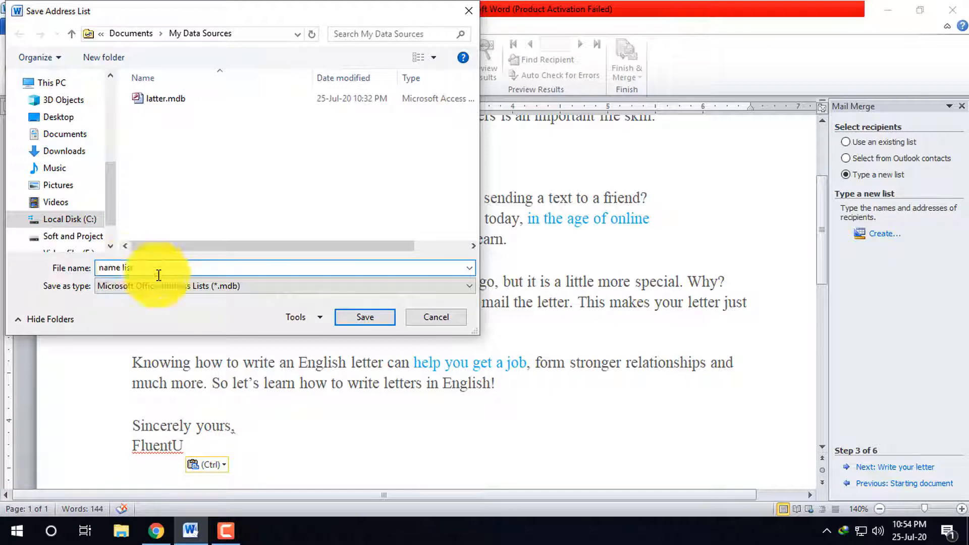
click(359, 318)
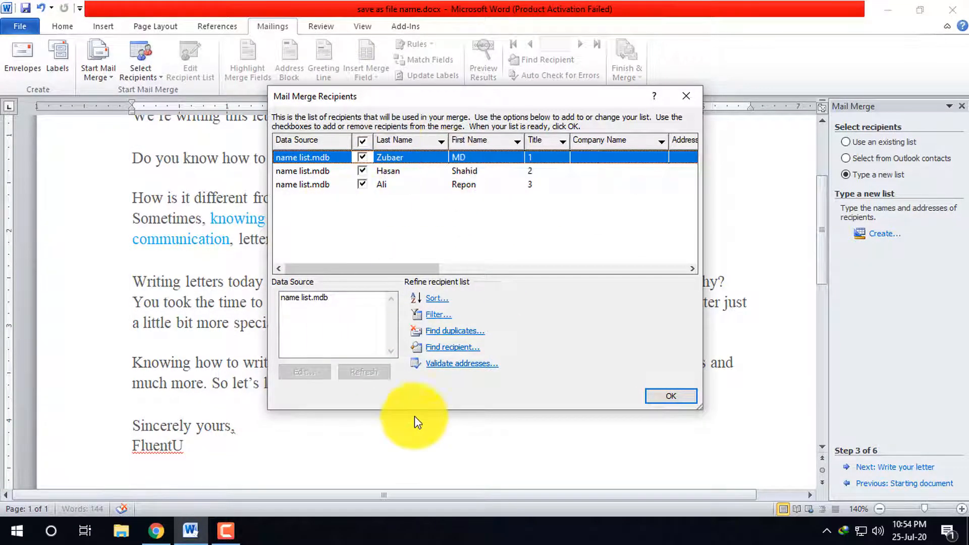
- Edit the name list.mdb data source by adding a blank fourth entry and deleting it again
click(308, 298)
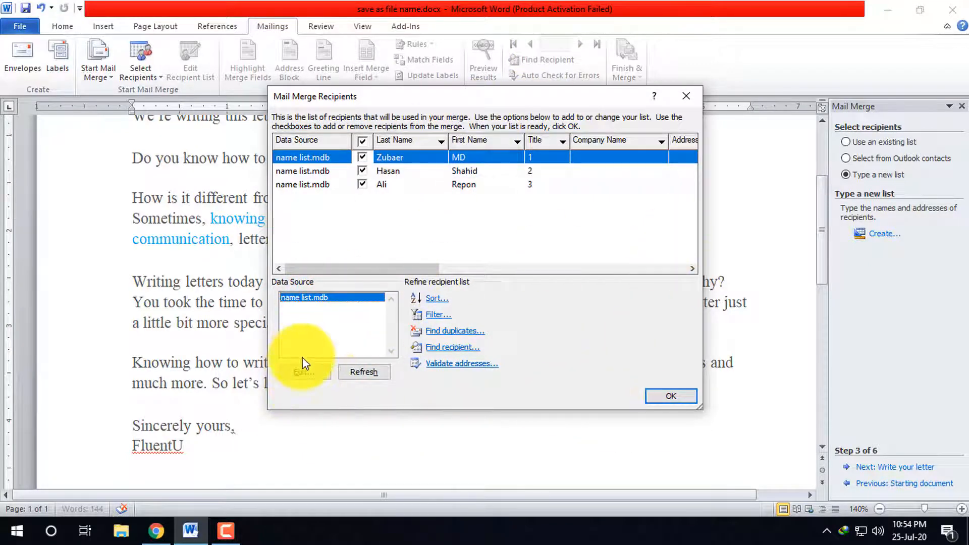
click(306, 372)
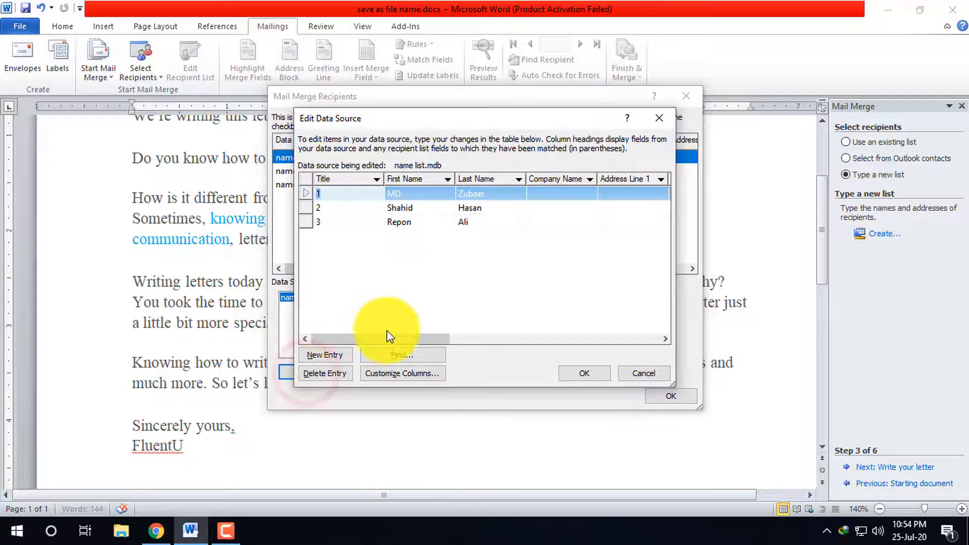
click(328, 355)
click(480, 295)
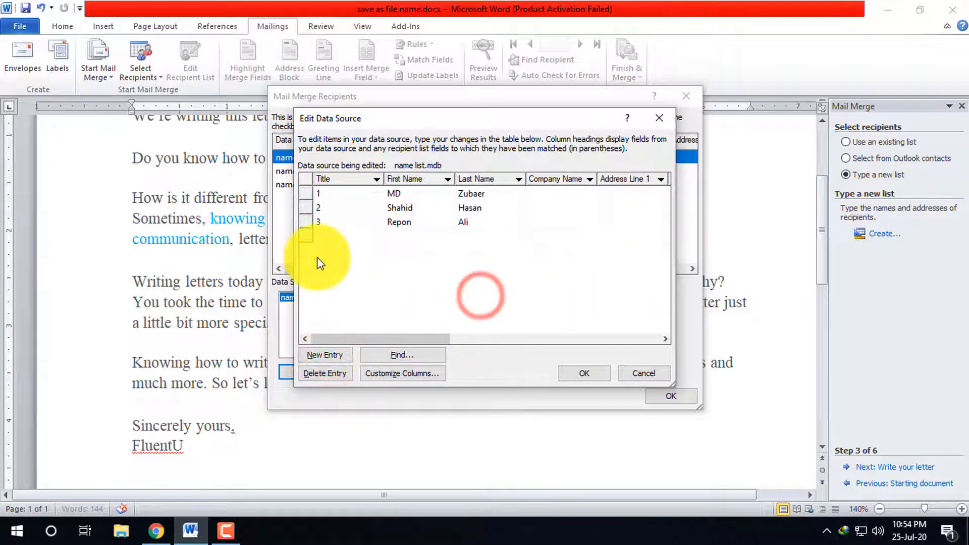
click(306, 235)
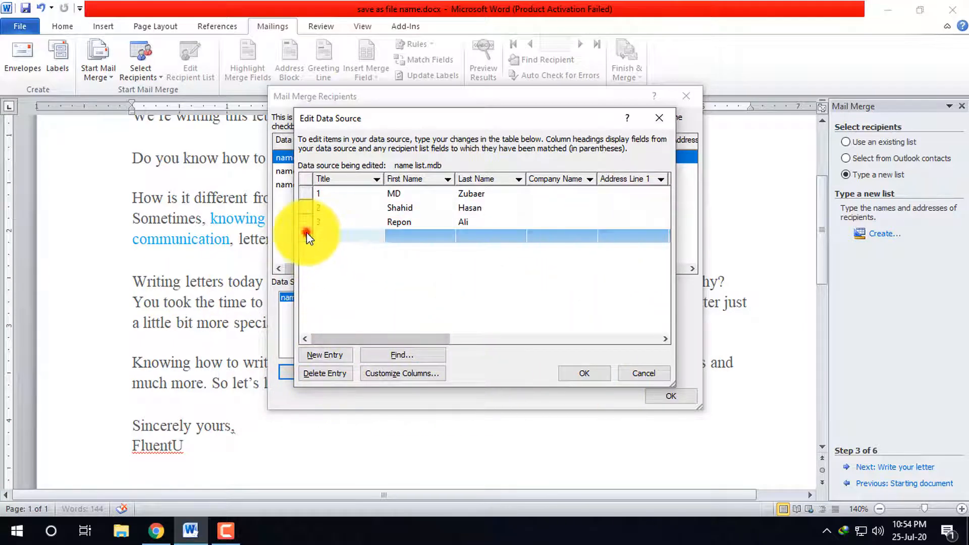
click(325, 374)
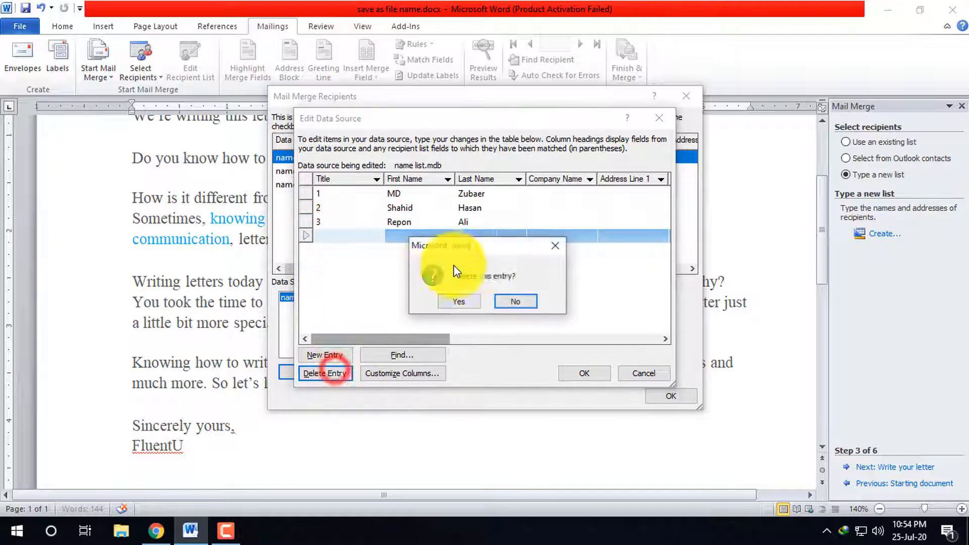
click(461, 301)
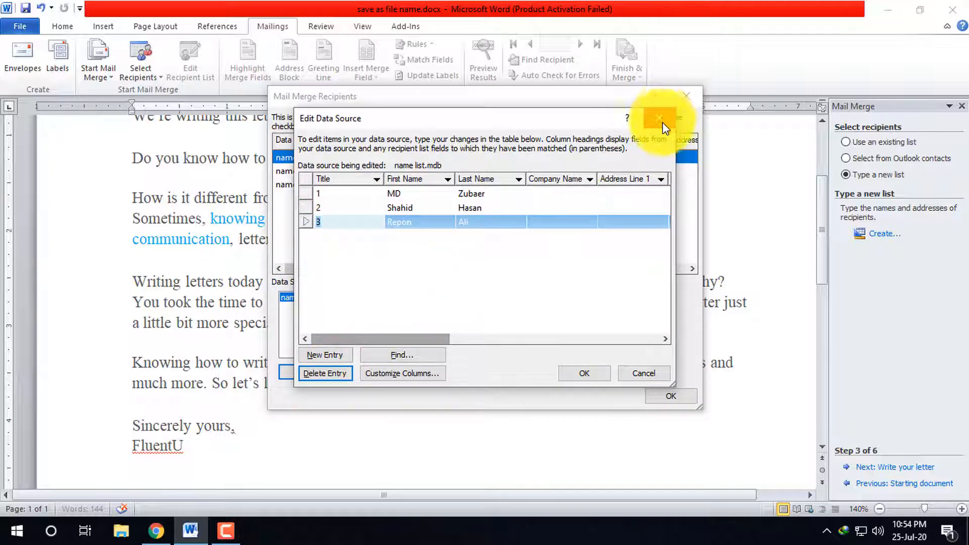
click(584, 373)
- Close the recipient list, reopen it from the wizard to review the name list.mdb entries, and leave without changes
click(438, 297)
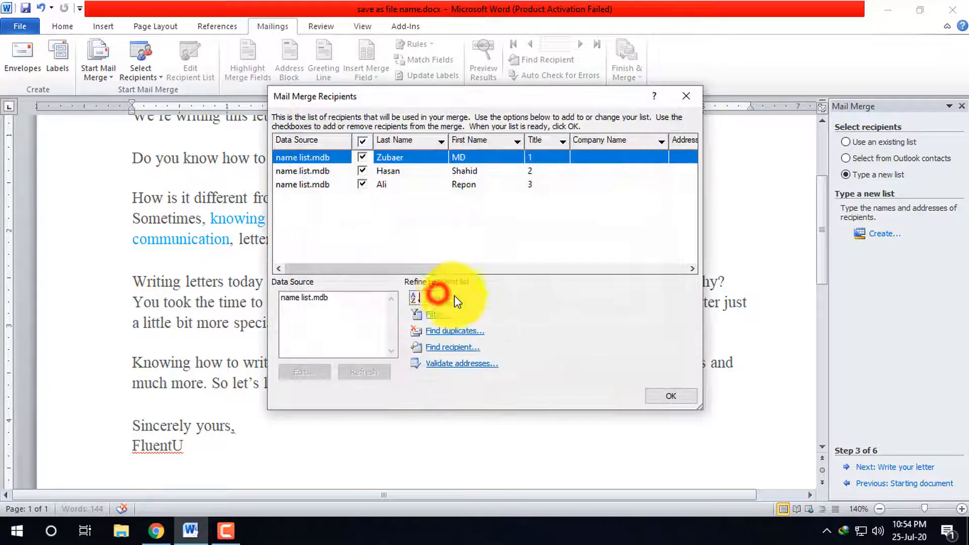
click(686, 97)
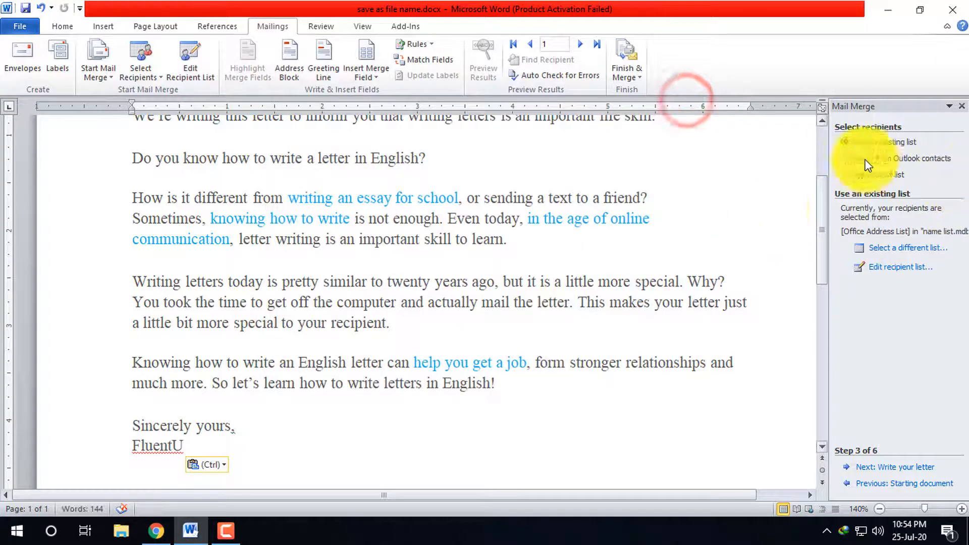
click(904, 268)
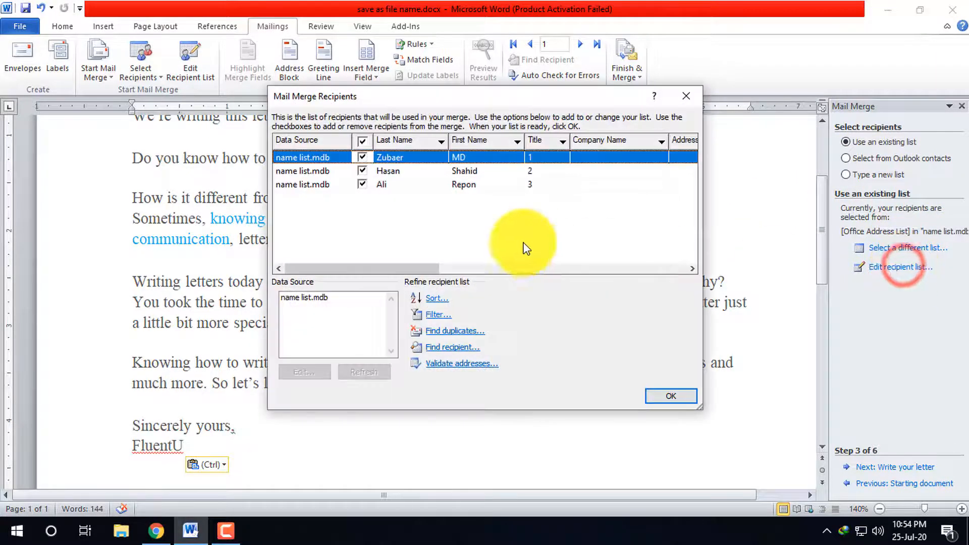
click(308, 299)
click(309, 374)
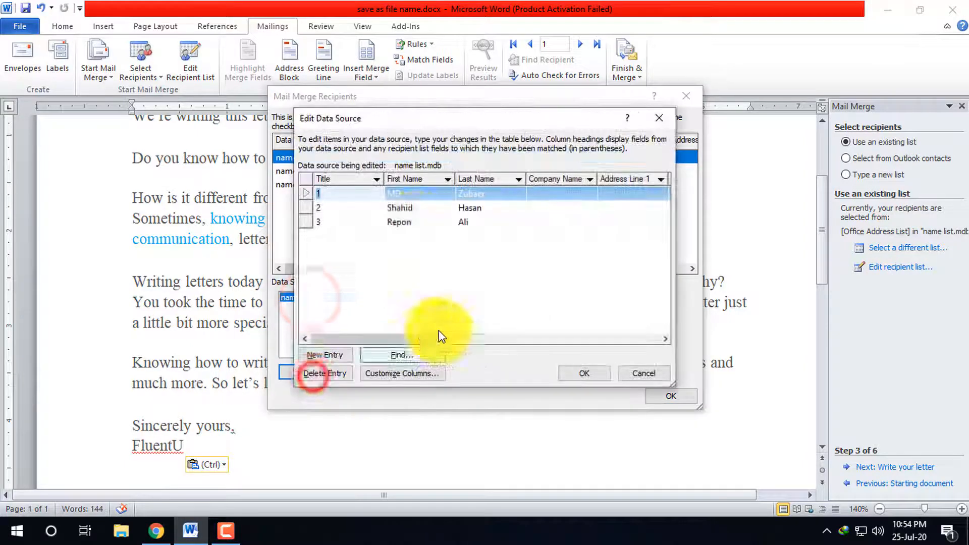
click(662, 117)
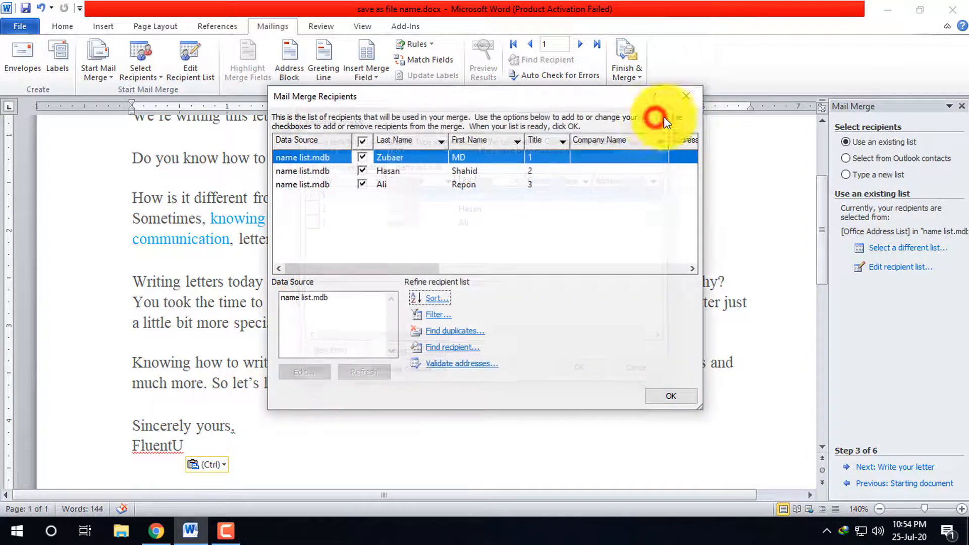
click(683, 96)
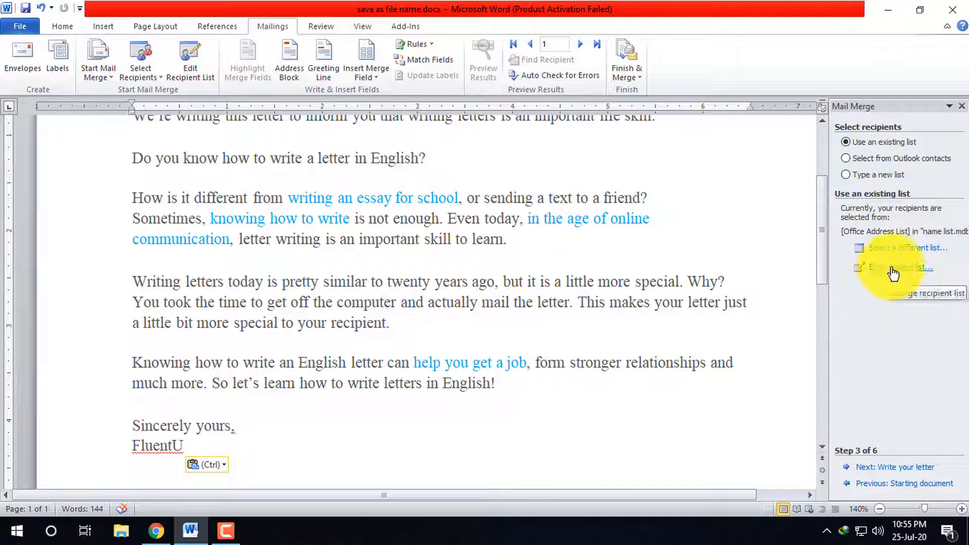
- Advance the wizard through the letter writing and preview stages to Complete the merge
click(899, 468)
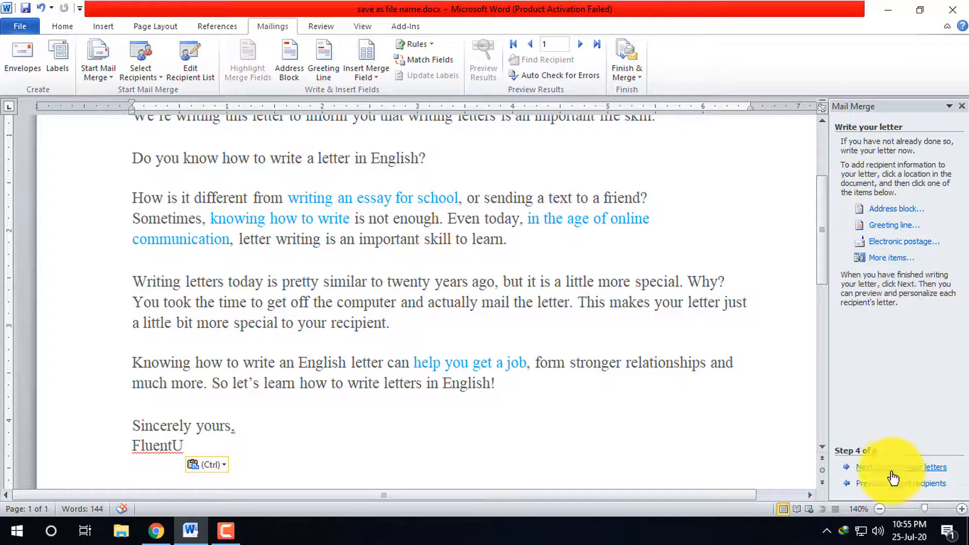
click(894, 470)
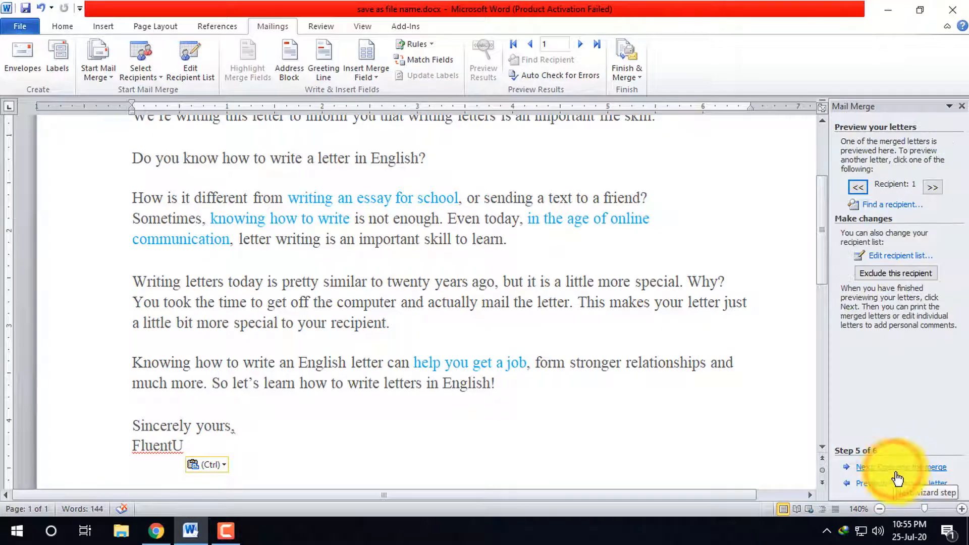
click(911, 467)
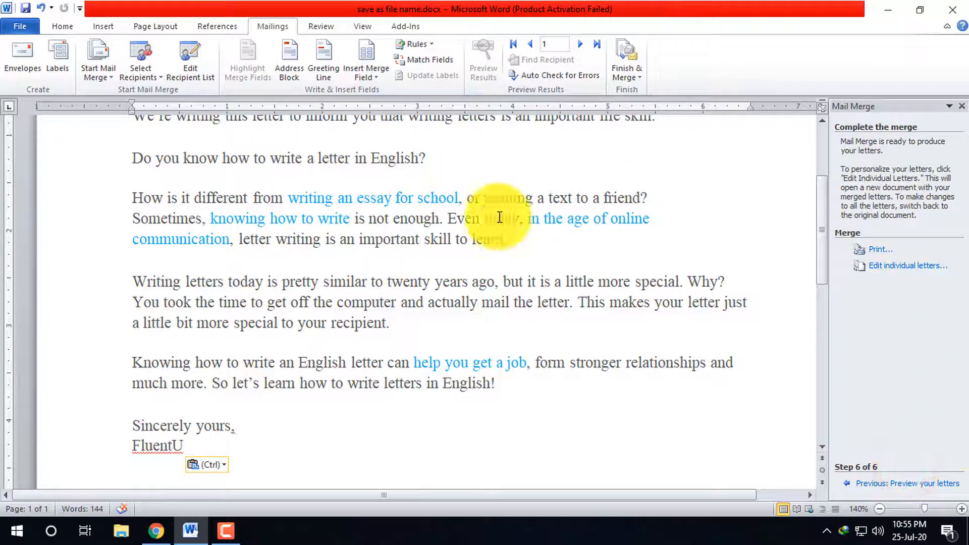
- Remove the word "readers" from the letter's salutation, leaving "Dear" followed by the comma
scroll(550, 166, up, 3)
scroll(328, 242, up, 1)
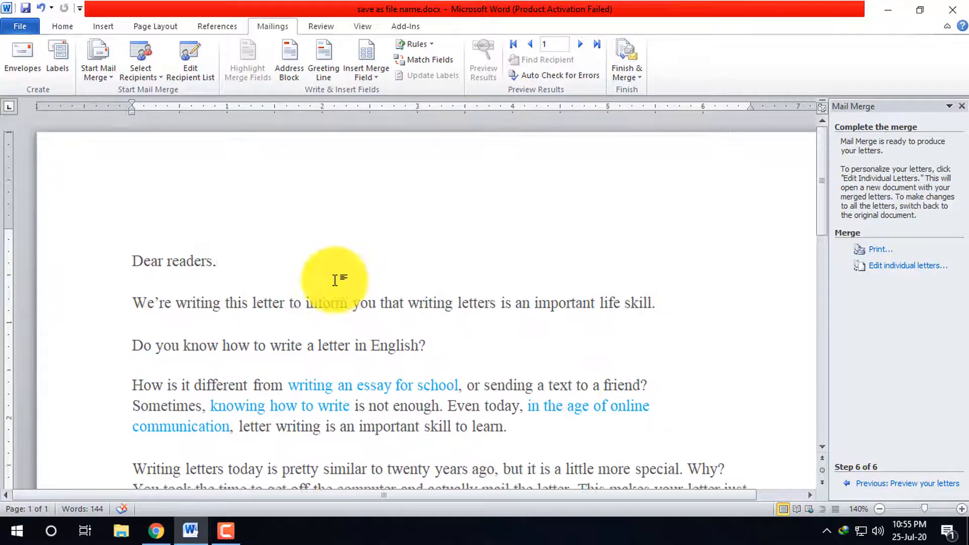
double_click(187, 261)
key(Delete)
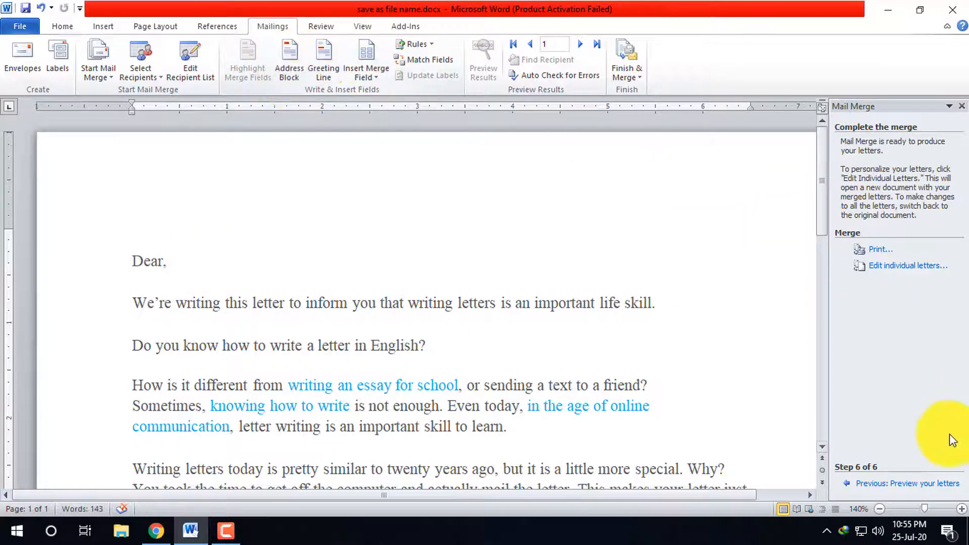
- Look at the print settings for merging all records to the printer, and leave without printing
click(878, 250)
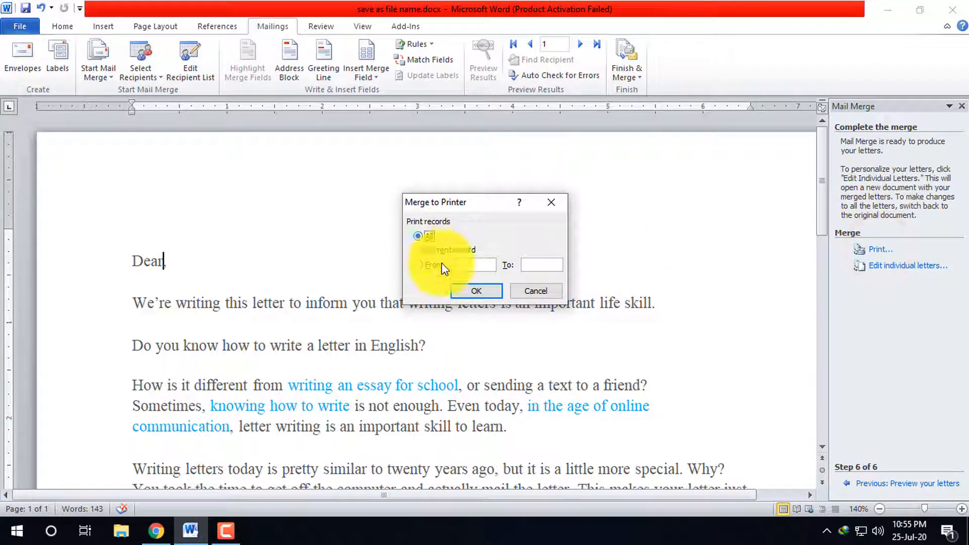
click(475, 291)
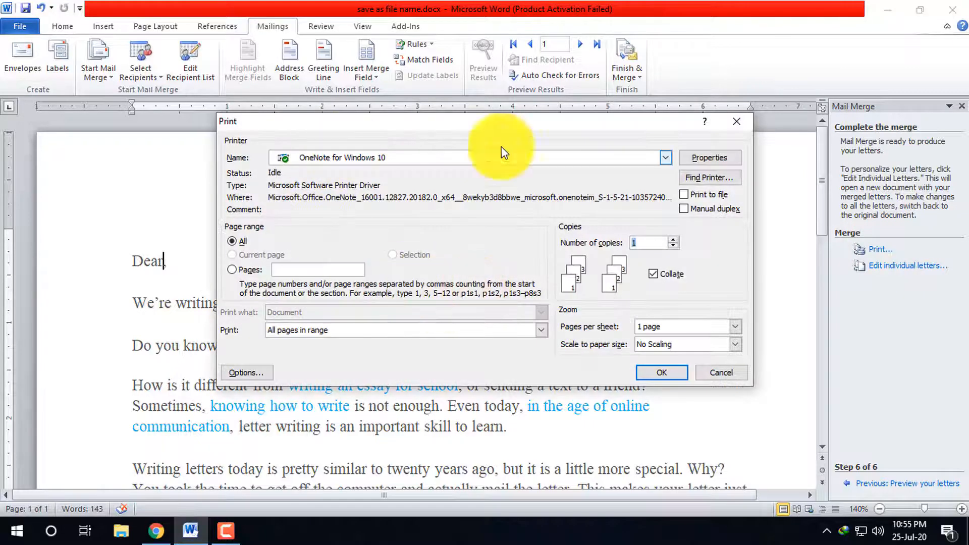
click(721, 374)
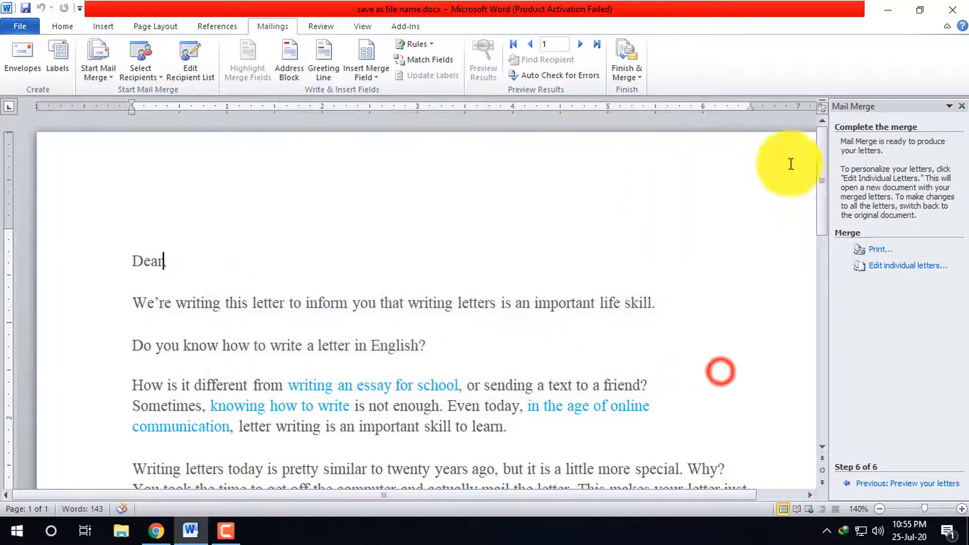
- With record 2 selected, insert the First Name and Last Name merge fields after "Dear", and turn off the results preview
click(577, 48)
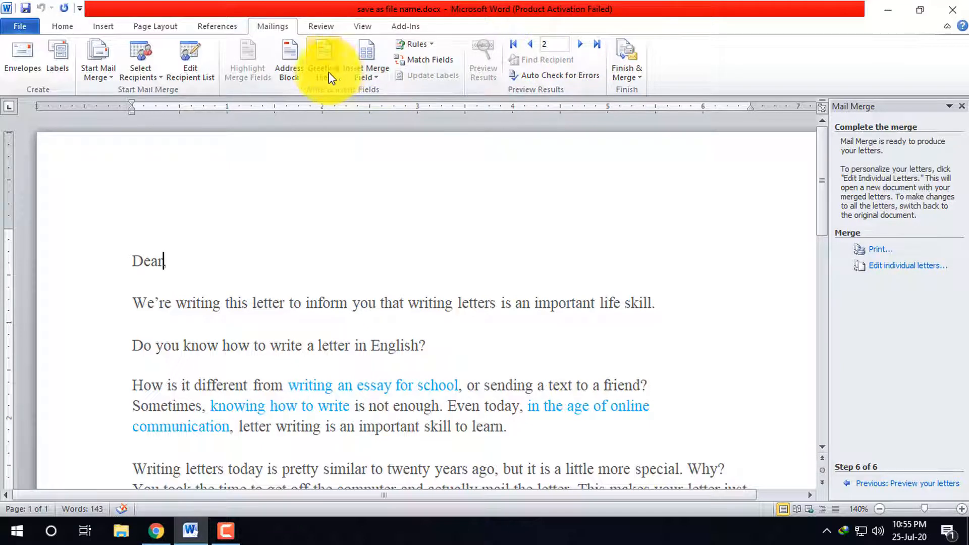
click(369, 64)
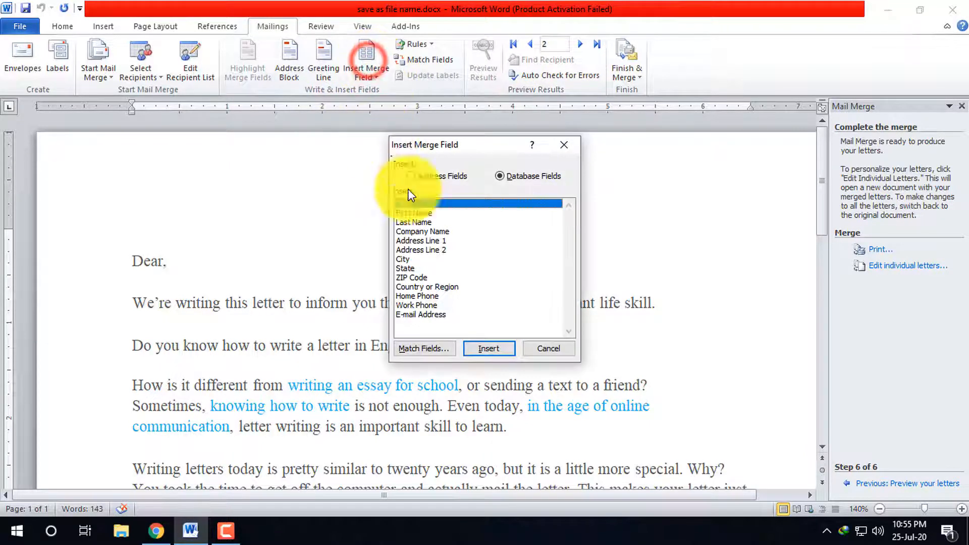
click(416, 212)
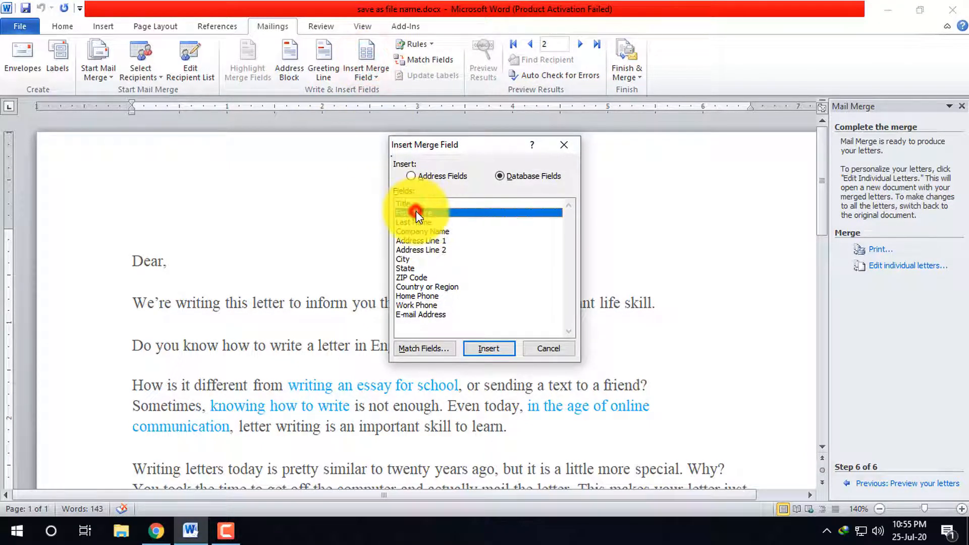
click(162, 261)
click(492, 350)
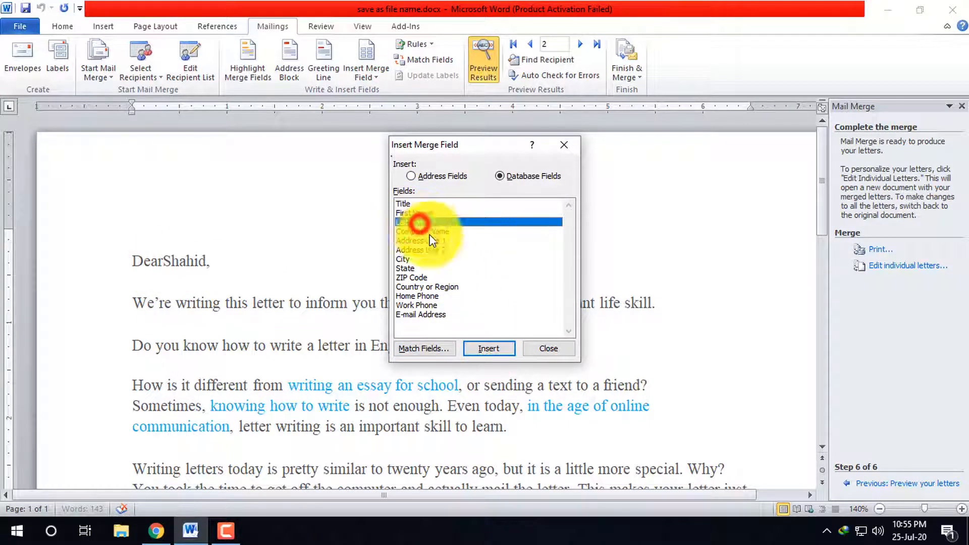
click(492, 351)
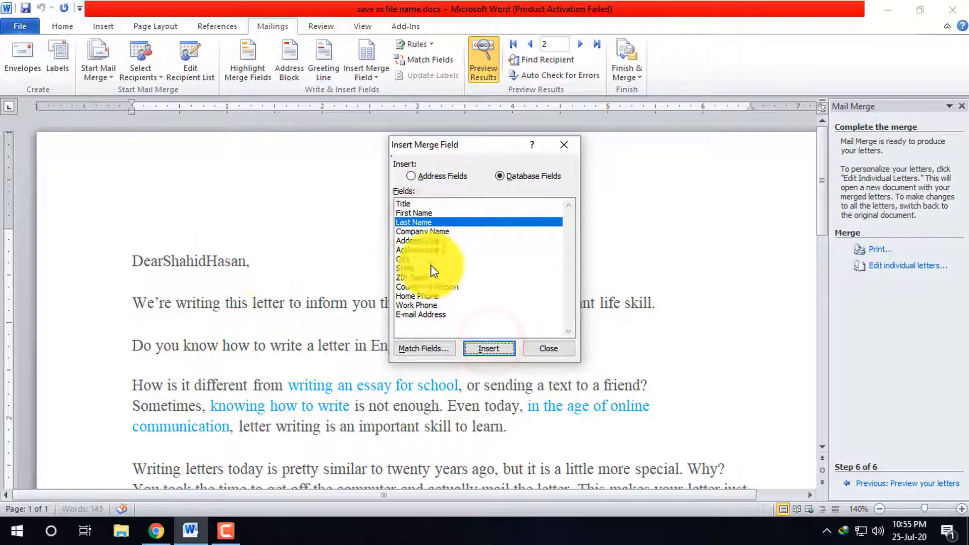
click(558, 348)
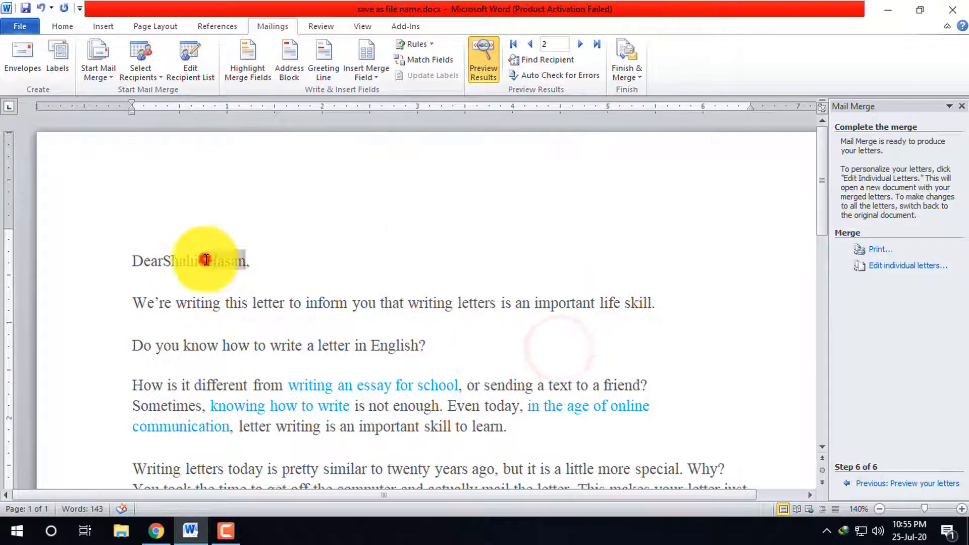
click(484, 59)
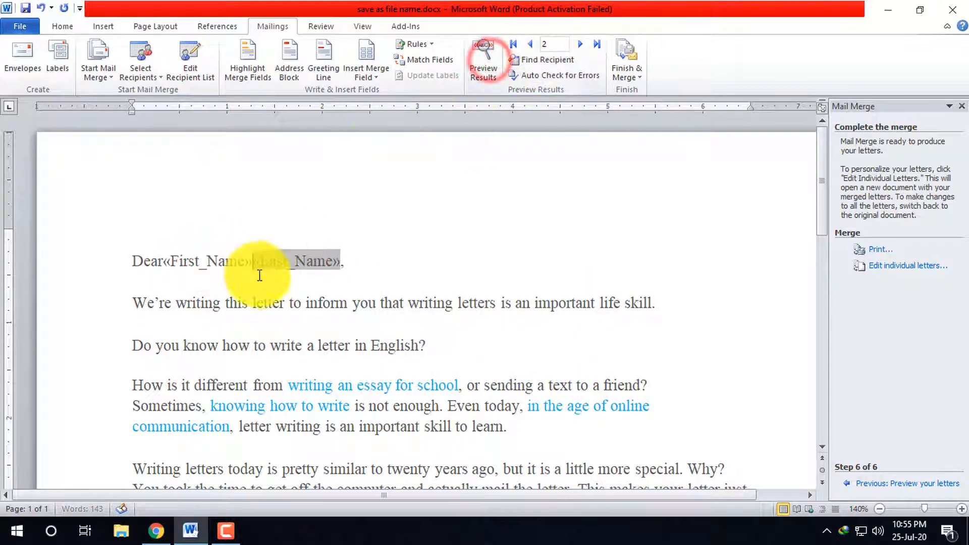
- Add spaces before the First Name field and between it and the Last Name field, and preview the salutation for different records, ending on record 2
click(163, 261)
click(390, 259)
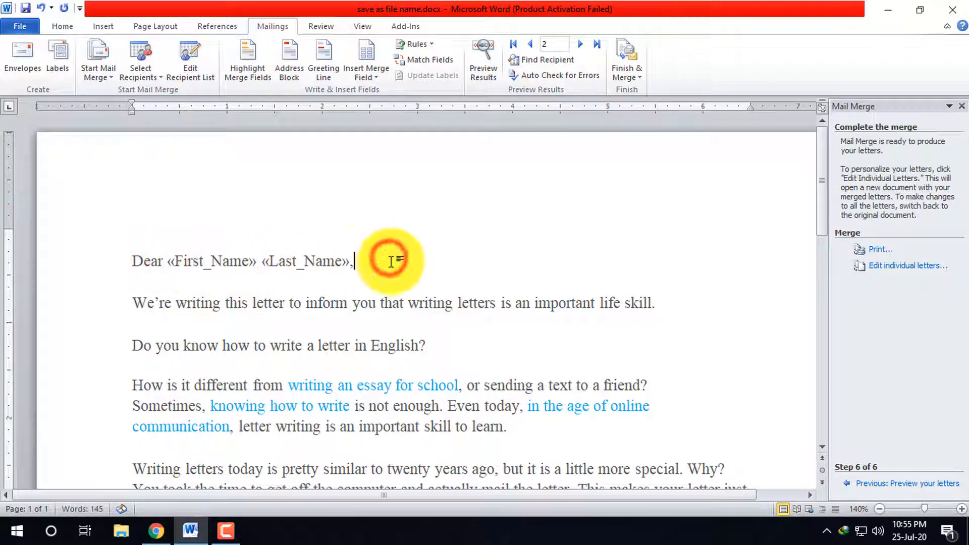
click(475, 58)
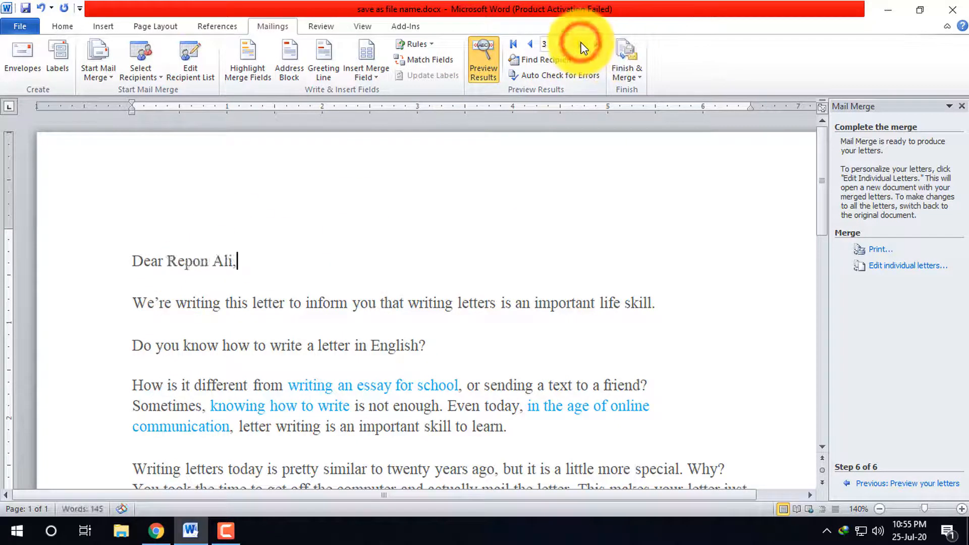
click(529, 44)
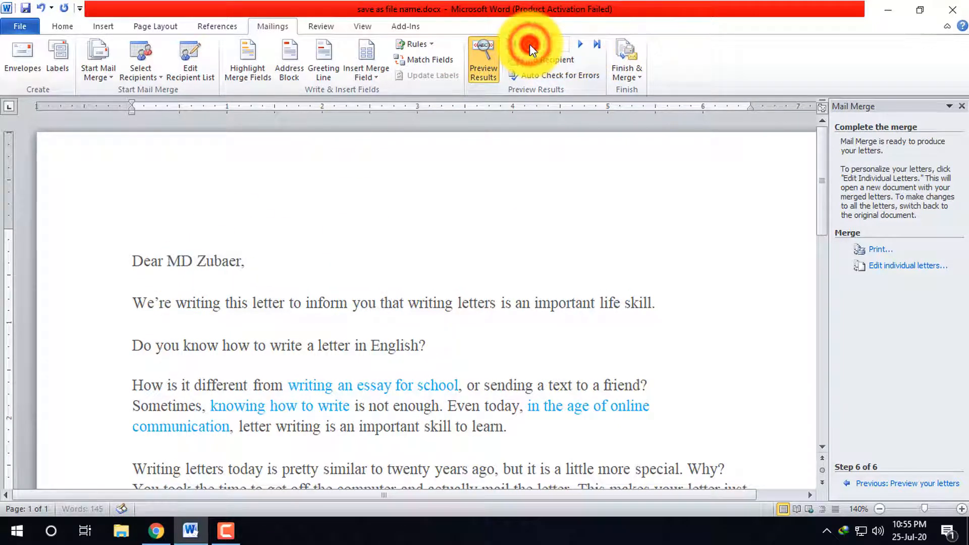
click(579, 44)
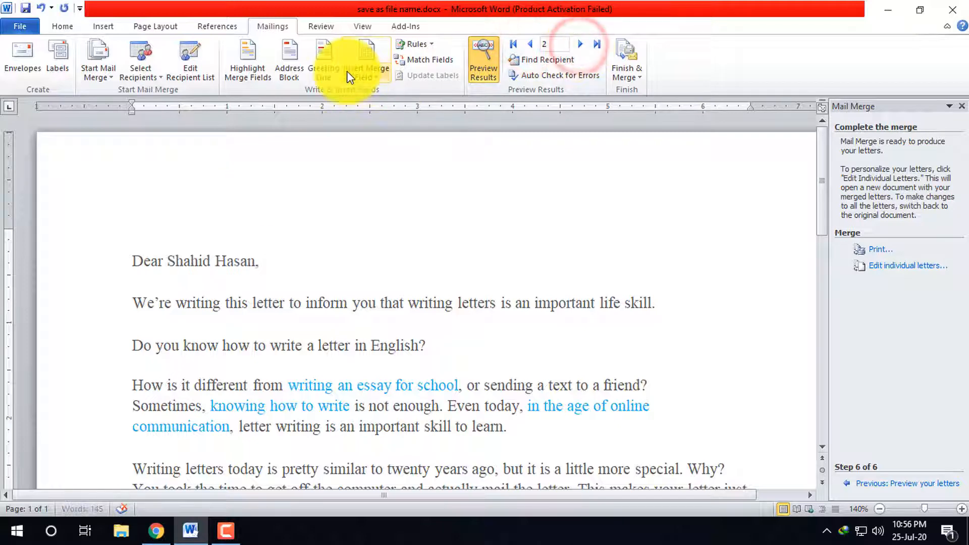
- Try adding a greeting line with the default format after the salutation, and look through the recipient name and invalid-name greeting options
click(317, 58)
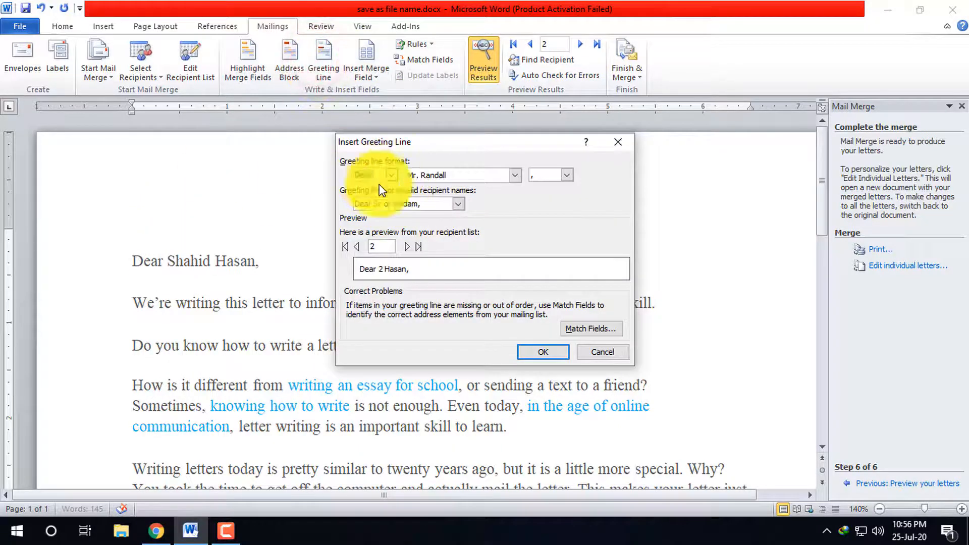
click(543, 350)
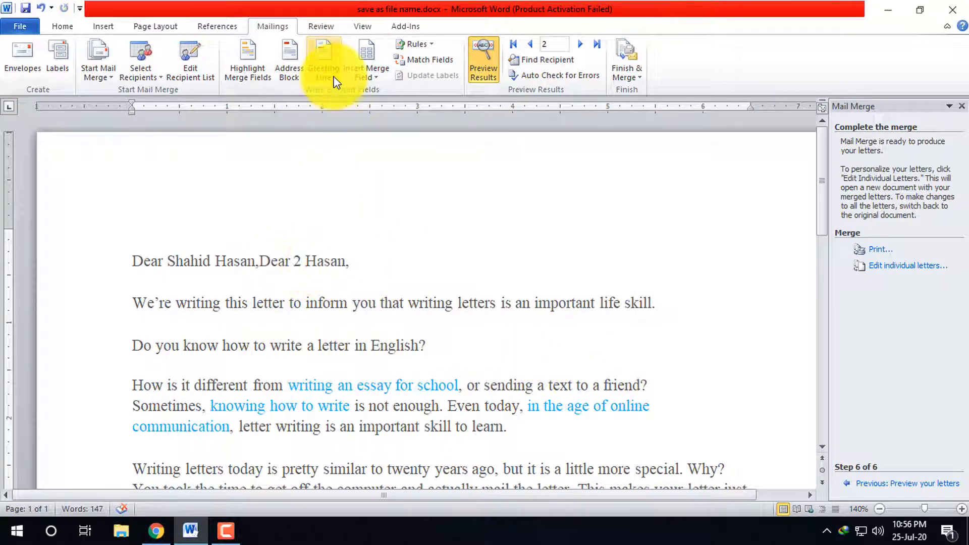
click(323, 64)
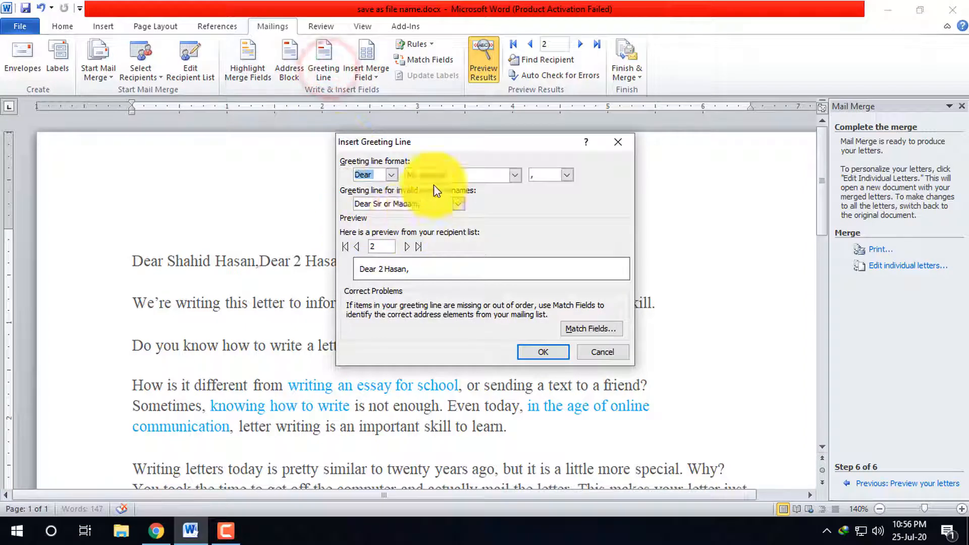
click(458, 204)
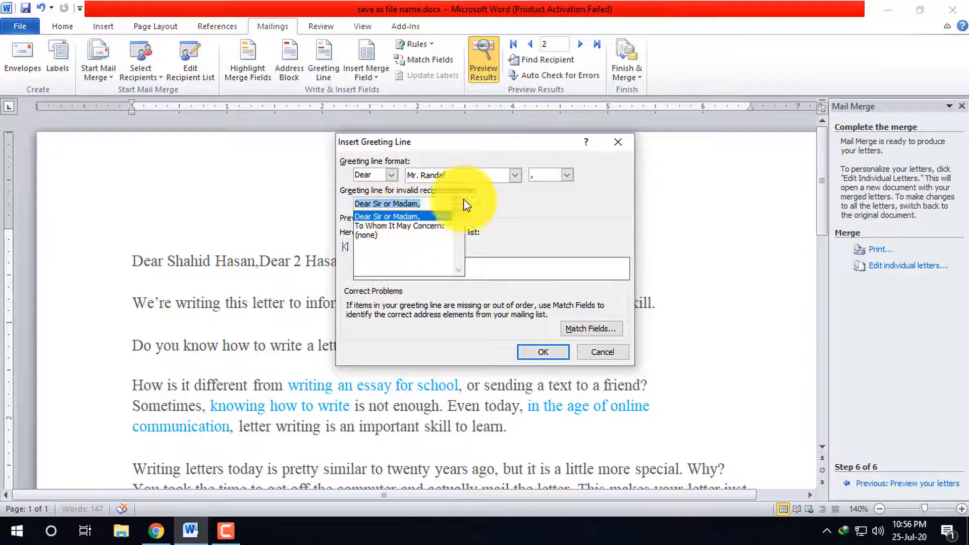
click(514, 172)
click(514, 173)
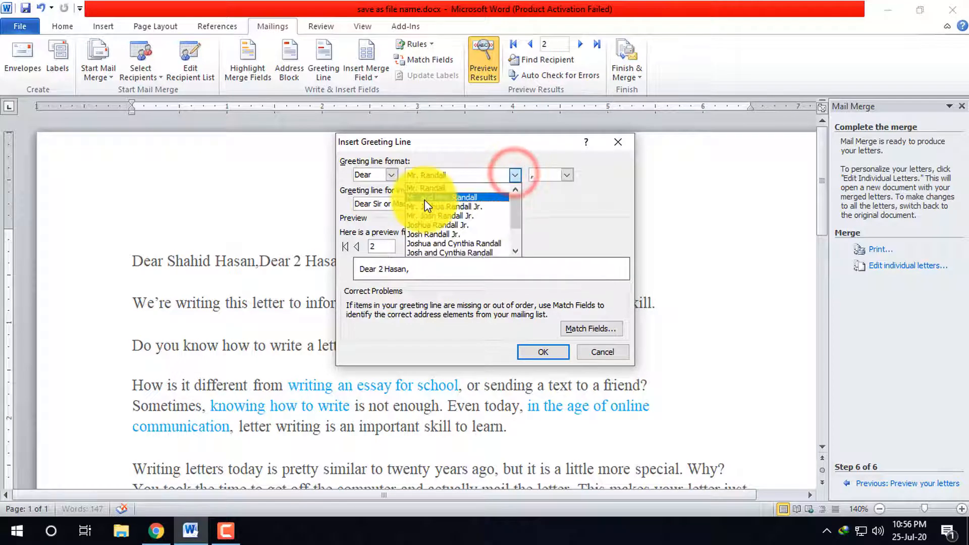
click(549, 206)
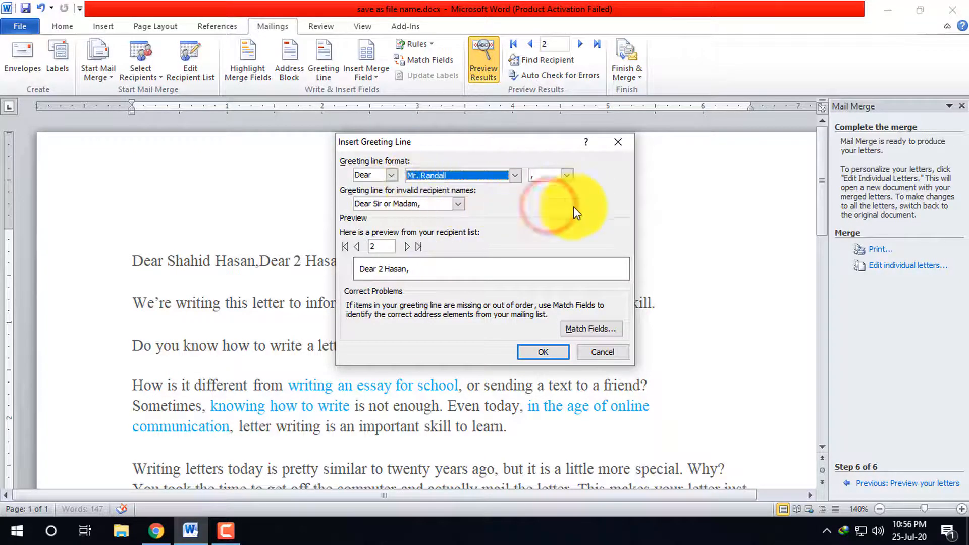
click(616, 144)
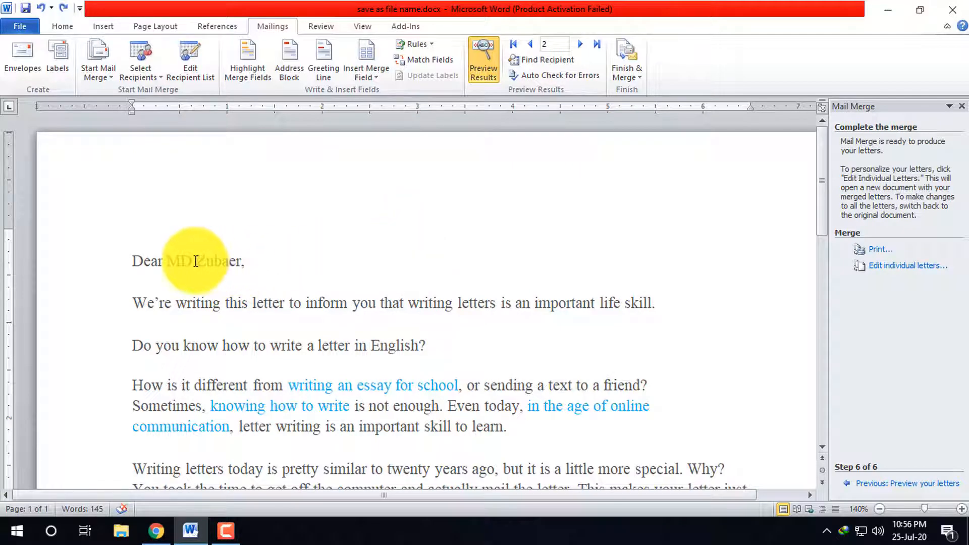
- Look at the address block options for the salutation, and leave without inserting an address block
click(193, 261)
click(300, 73)
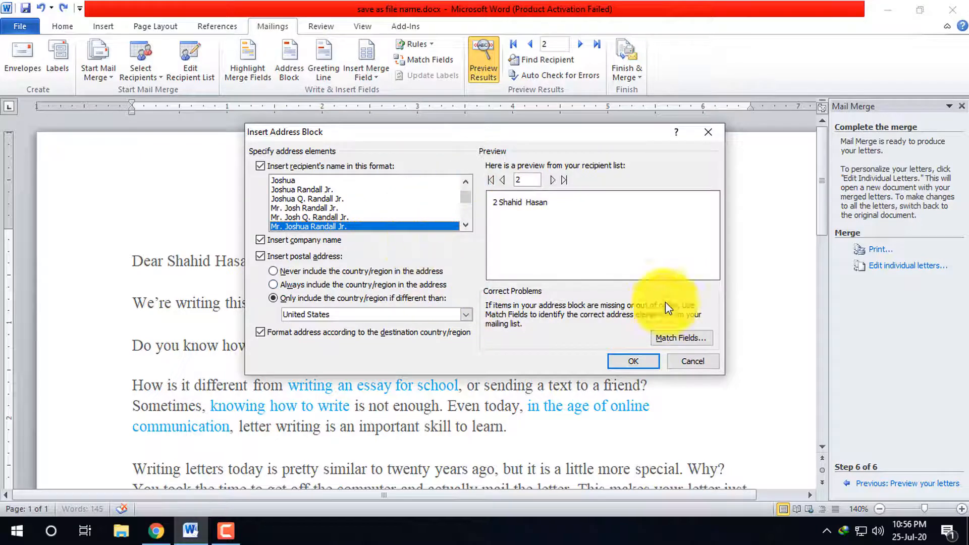
click(712, 138)
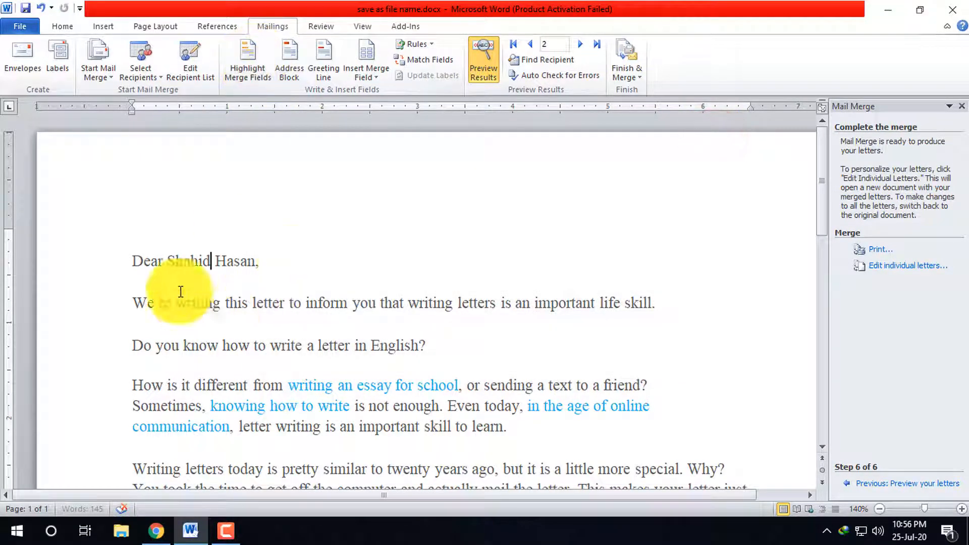
click(278, 265)
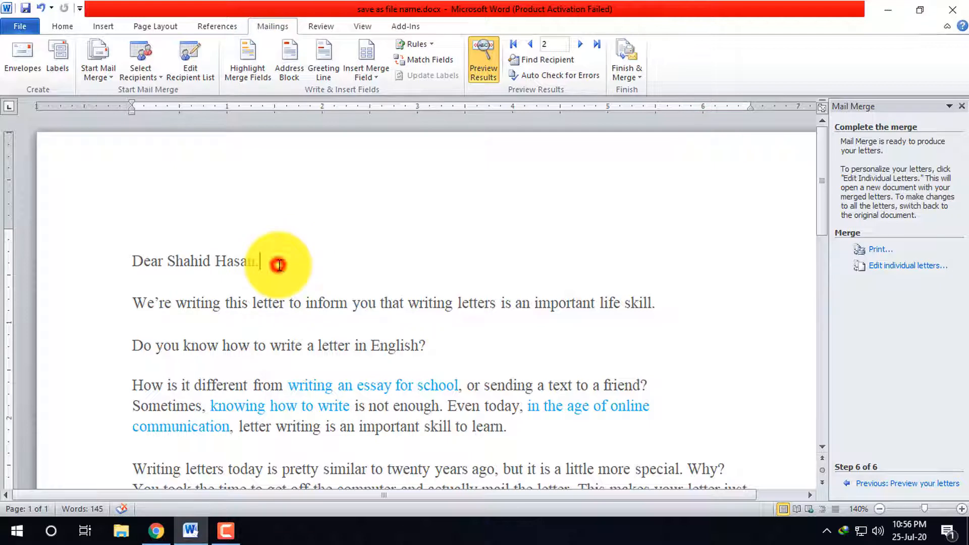
- Browse the neighbouring recipient records, and look at the recipient search options without searching
click(586, 47)
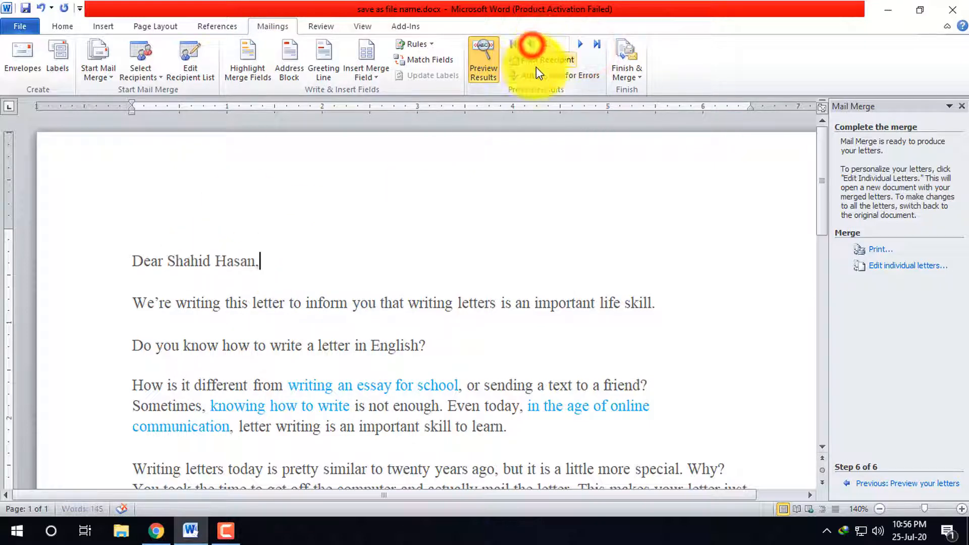
click(547, 61)
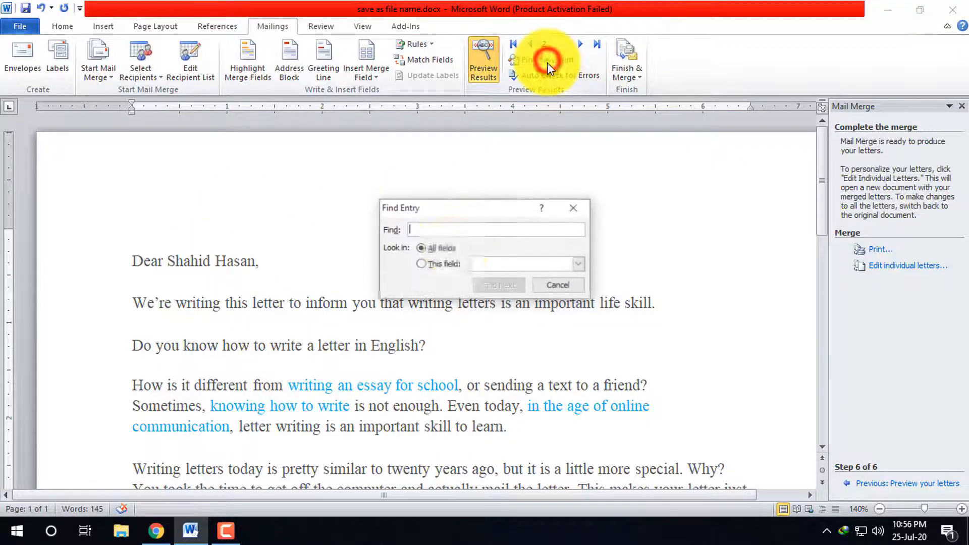
click(578, 202)
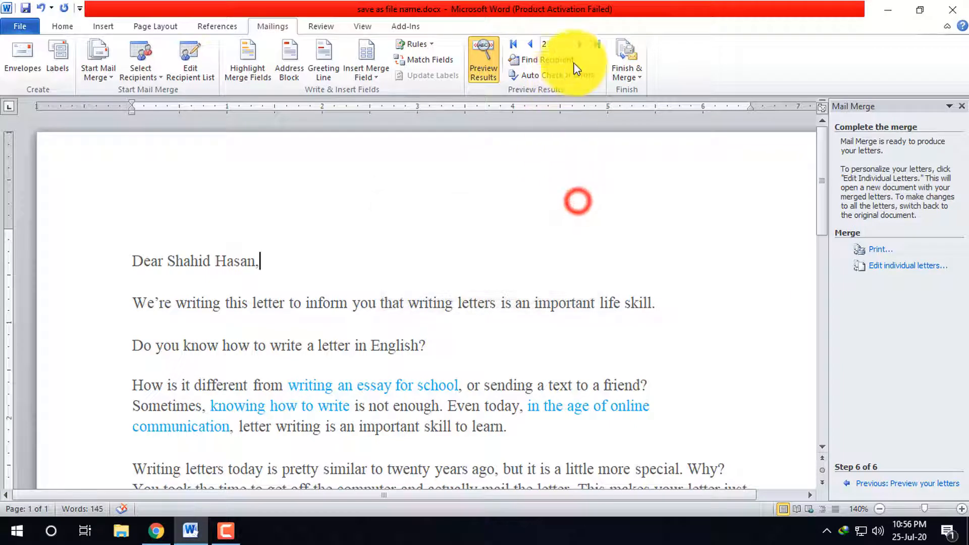
- Look at the available printers for printing all merged records, and leave without printing
click(625, 62)
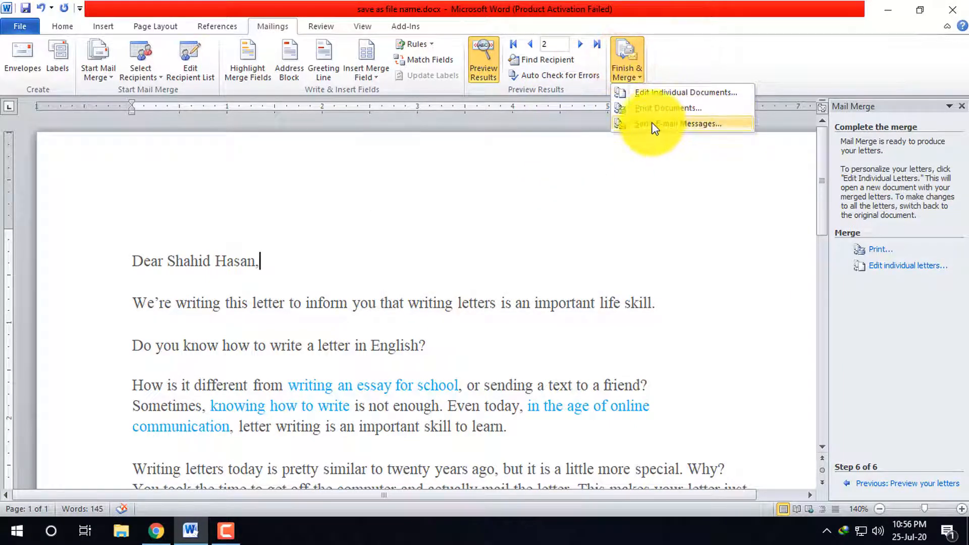
click(665, 111)
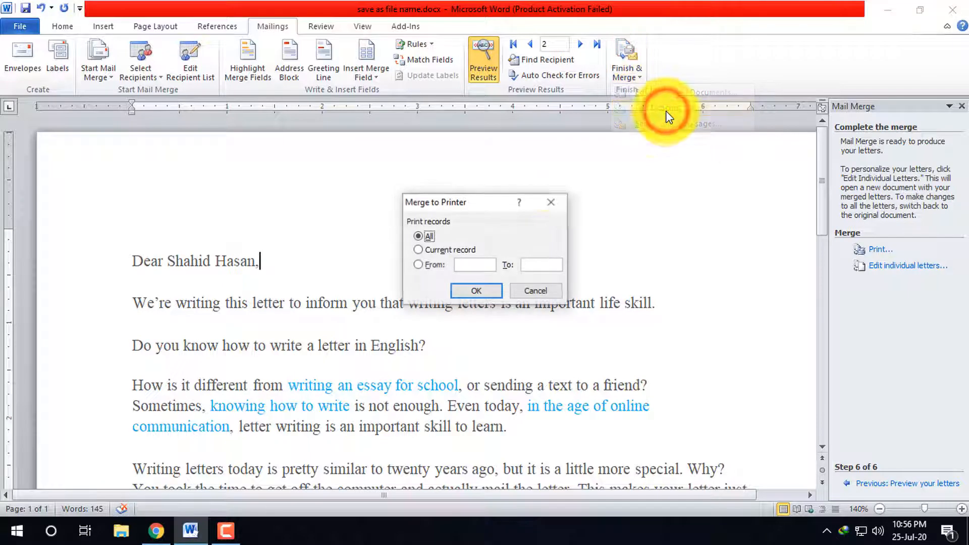
click(483, 293)
click(663, 157)
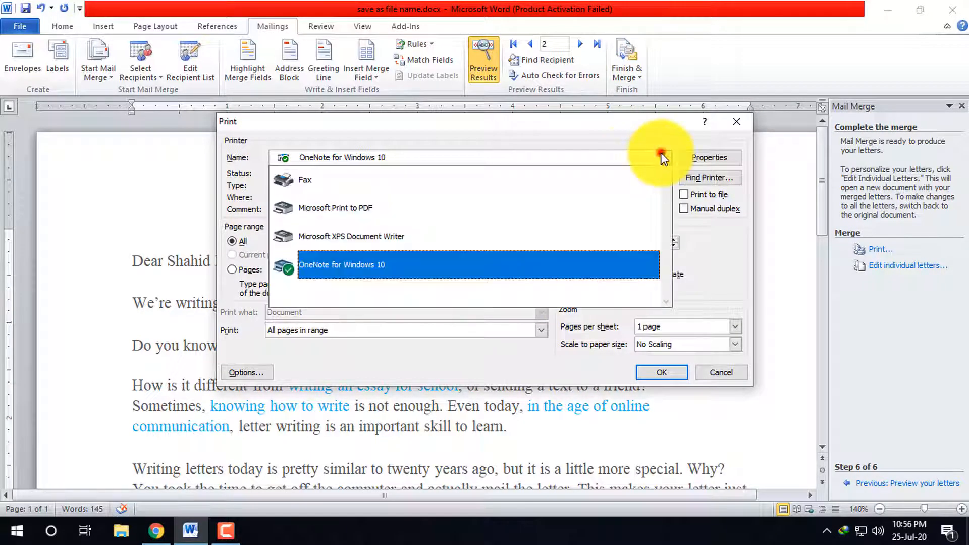
click(692, 130)
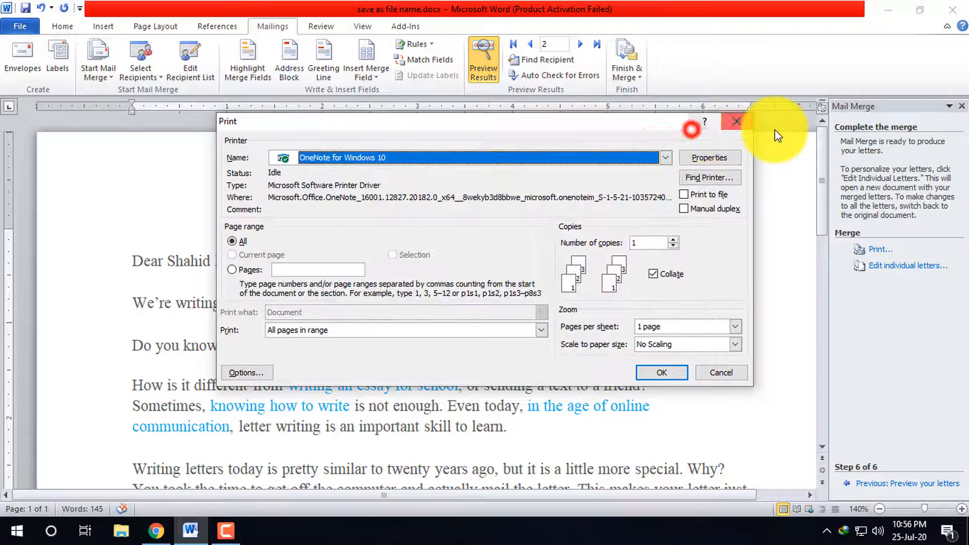
click(737, 122)
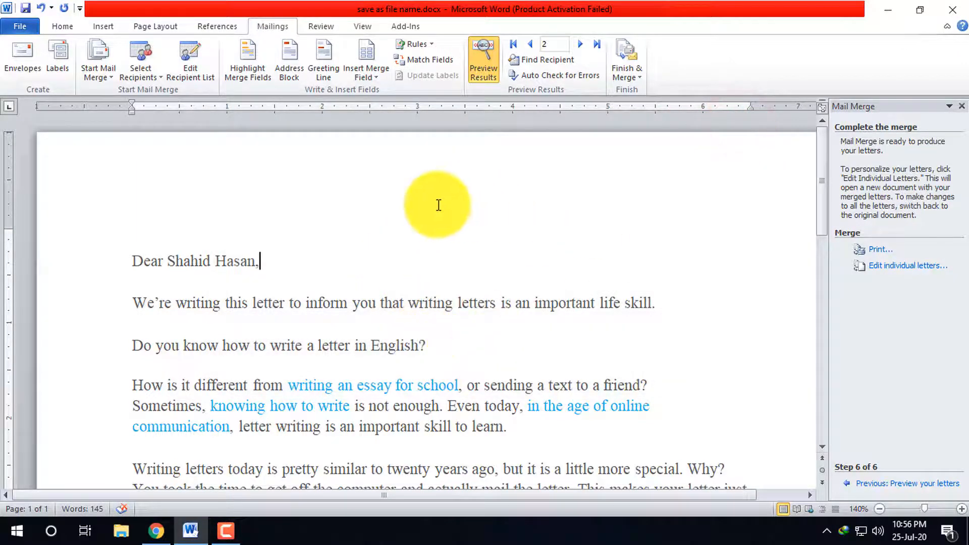
- Merge only the current record, record 2, into a new document and look through the resulting letter
click(625, 61)
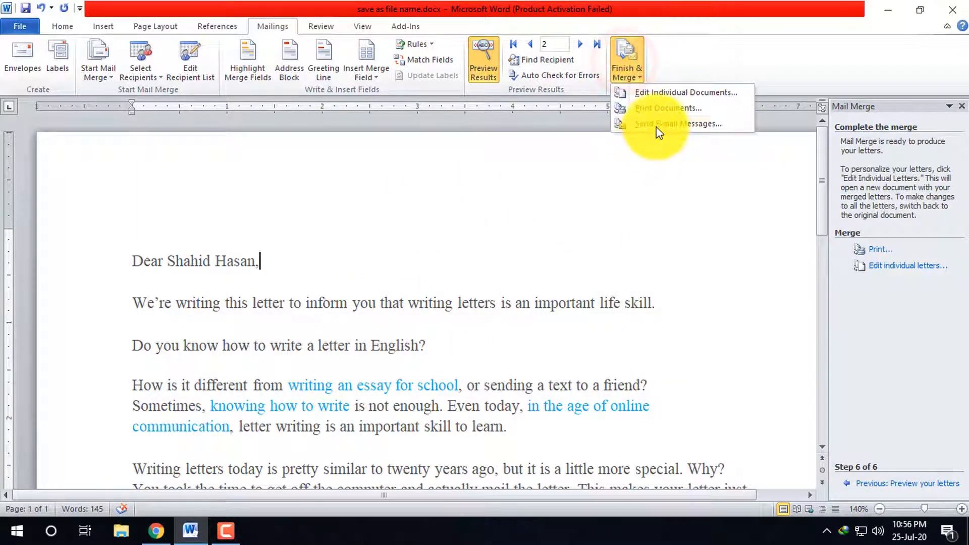
click(665, 96)
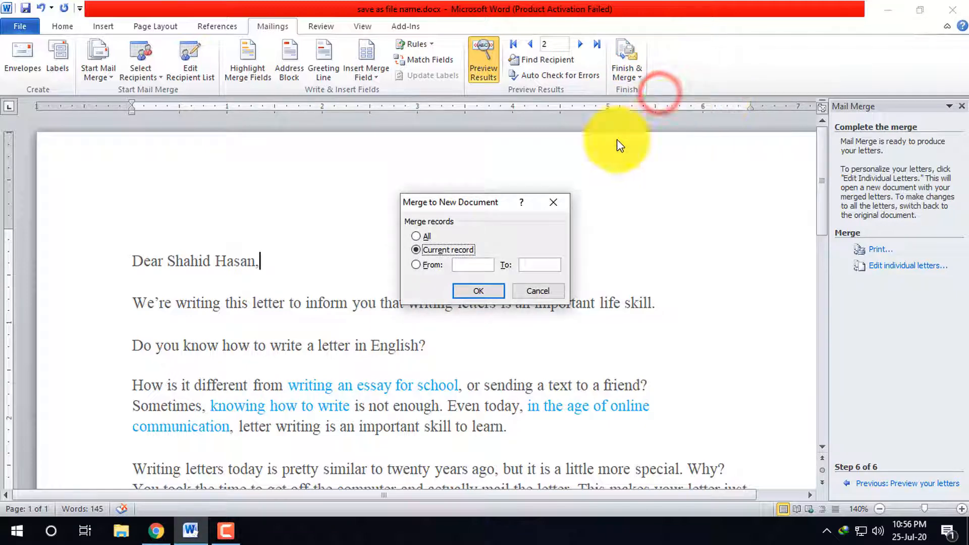
click(496, 291)
scroll(296, 266, down, 8)
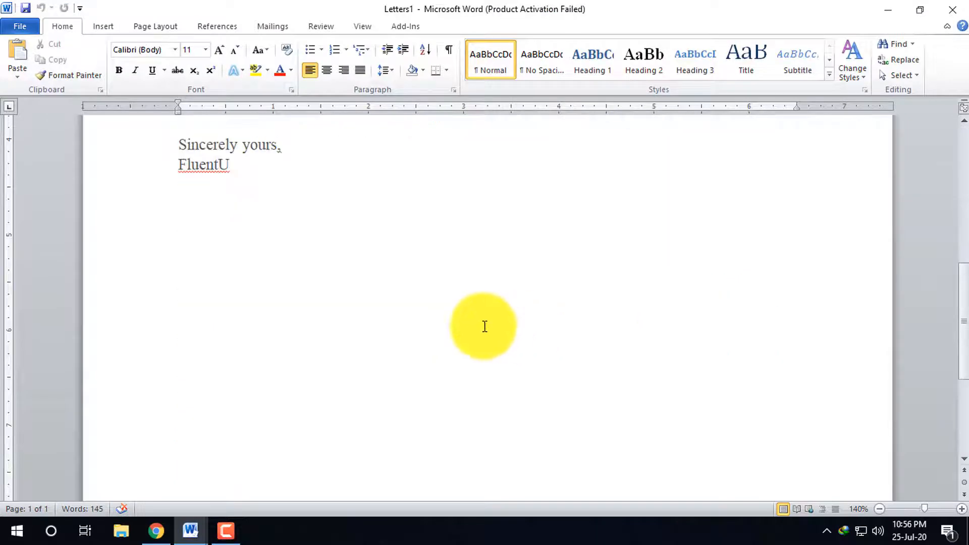
scroll(455, 336, down, 3)
scroll(505, 353, up, 12)
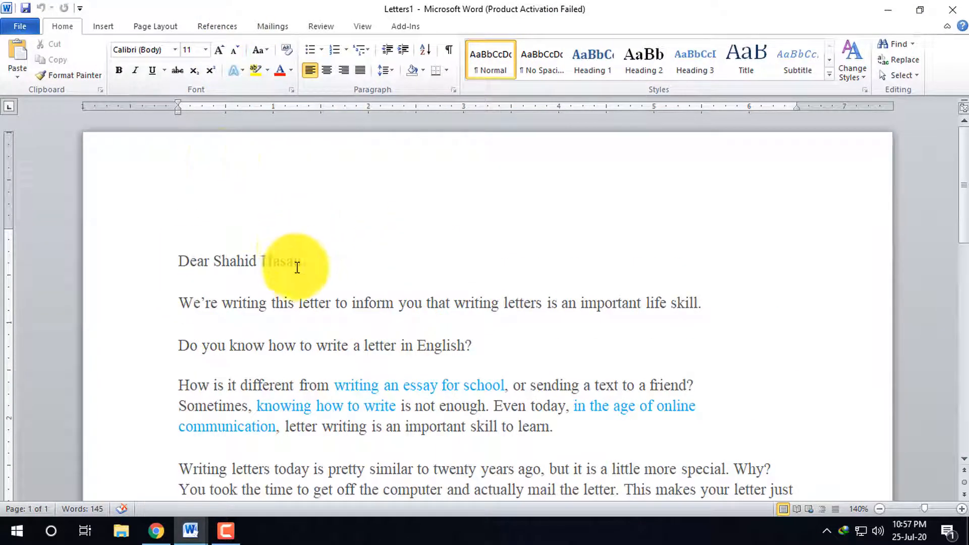
scroll(298, 267, down, 1)
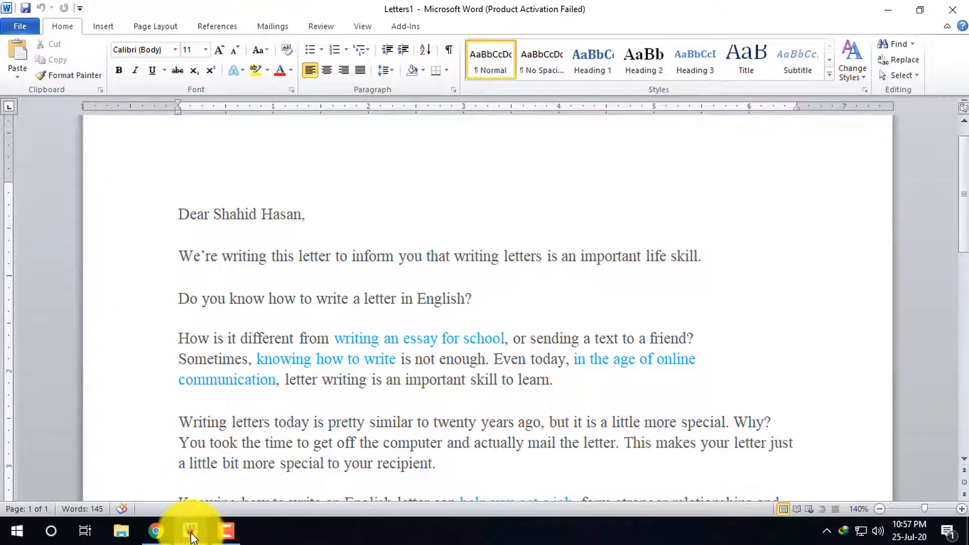
- Return to the main document "save as file name.docx" and preview the letter for record 3
mouse_move(191, 538)
click(123, 453)
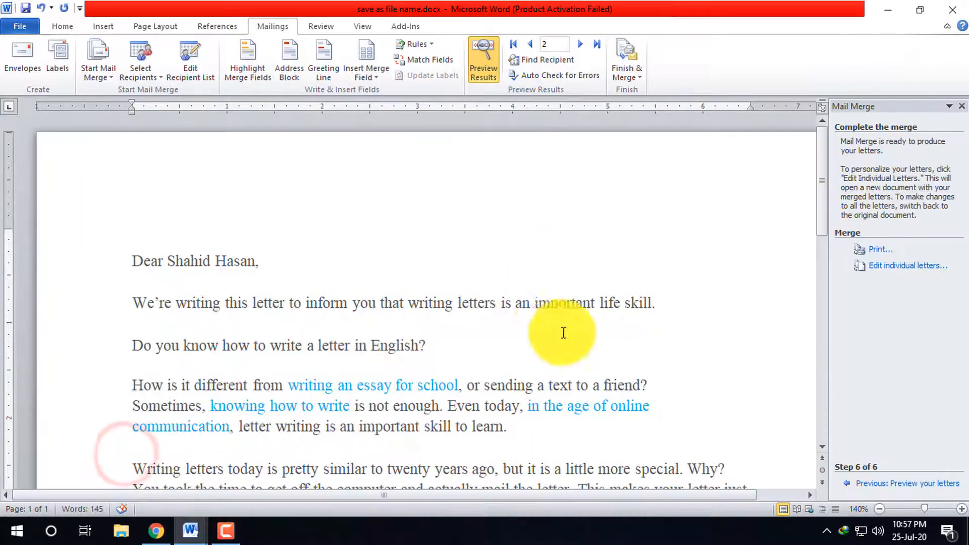
scroll(563, 333, down, 14)
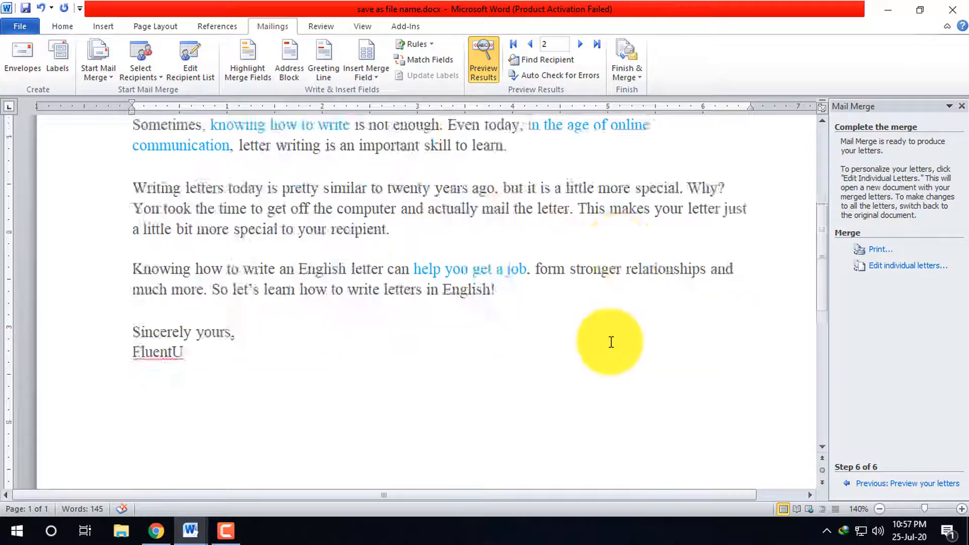
click(580, 45)
scroll(467, 266, up, 10)
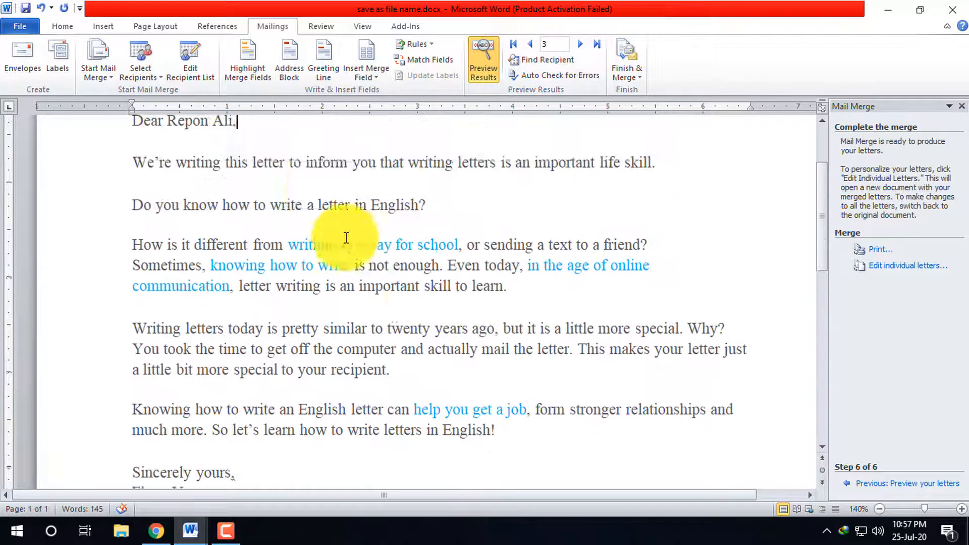
scroll(346, 237, up, 1)
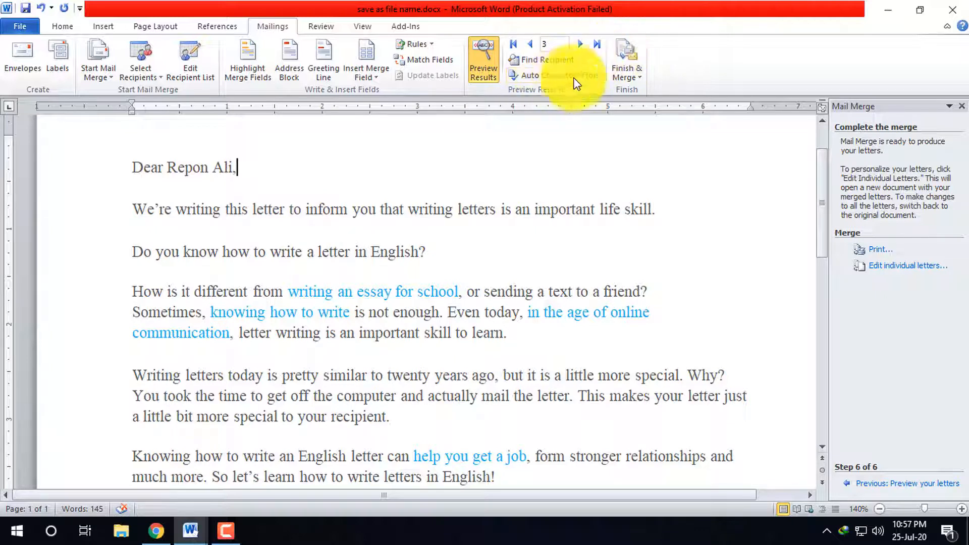
- Merge all records into a new document of individual letters and look through the result
click(635, 80)
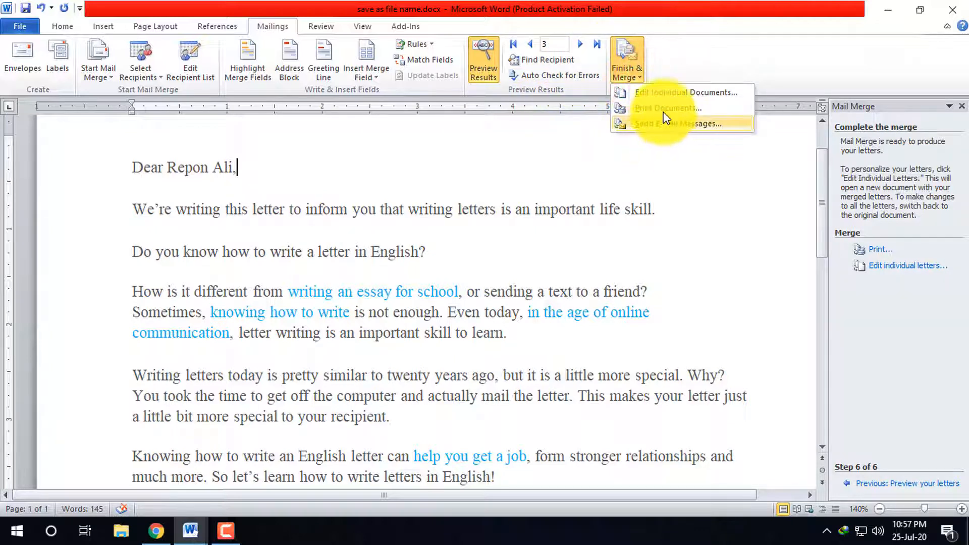
click(677, 93)
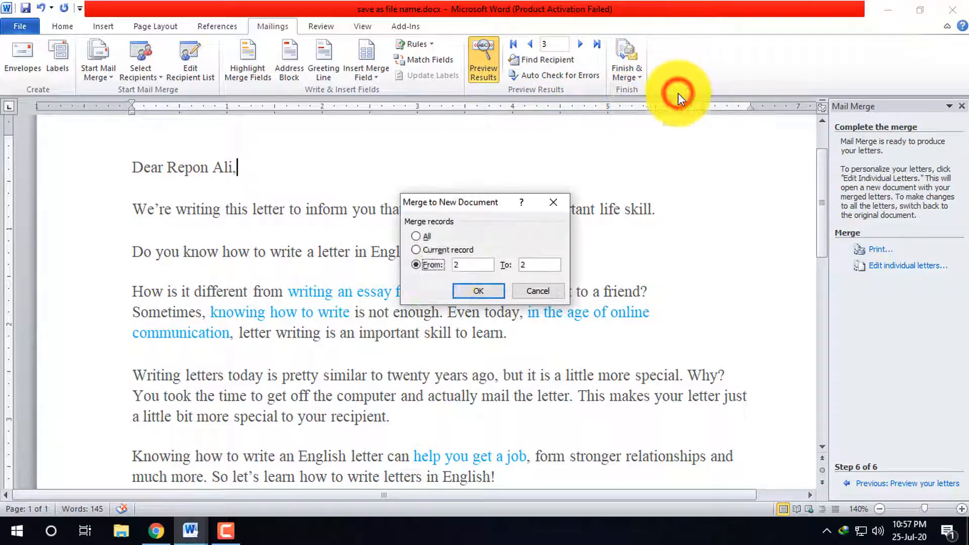
click(429, 237)
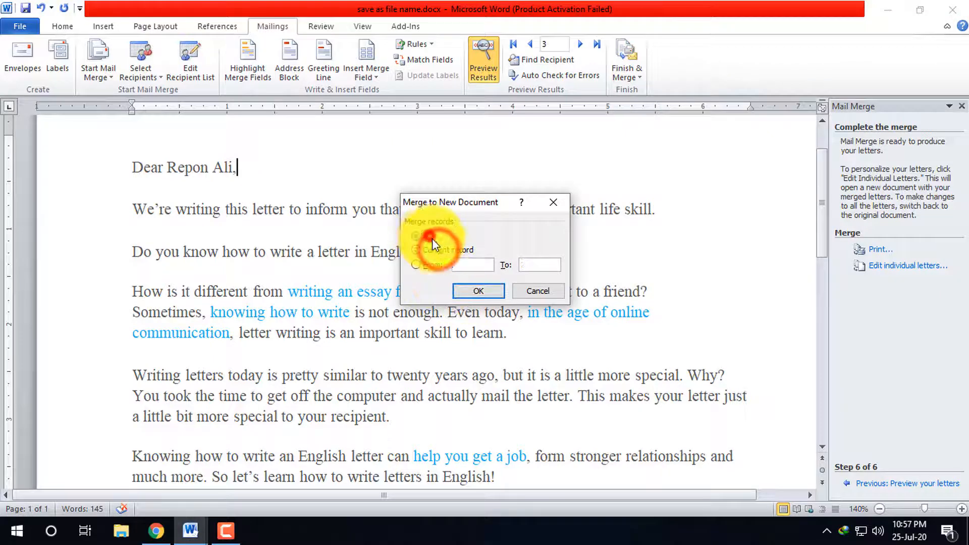
click(479, 290)
scroll(422, 309, down, 10)
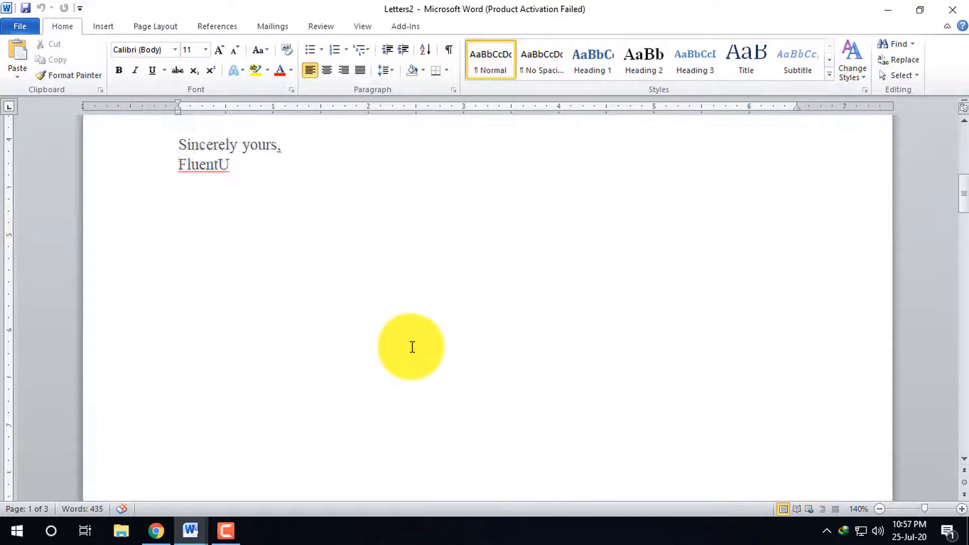
- Read through the merged document to check each recipient's letter and its personalised salutation
scroll(409, 347, down, 10)
scroll(338, 284, up, 3)
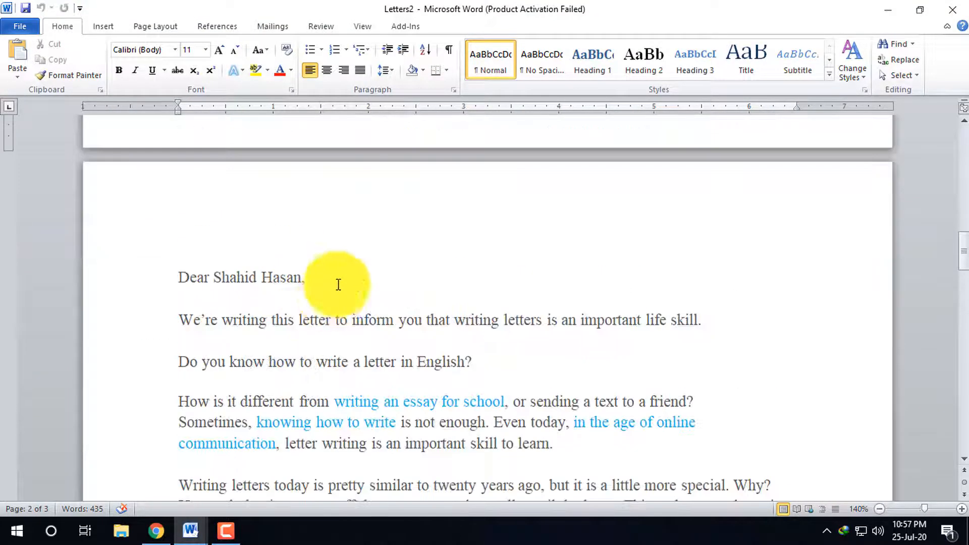
scroll(313, 298, down, 10)
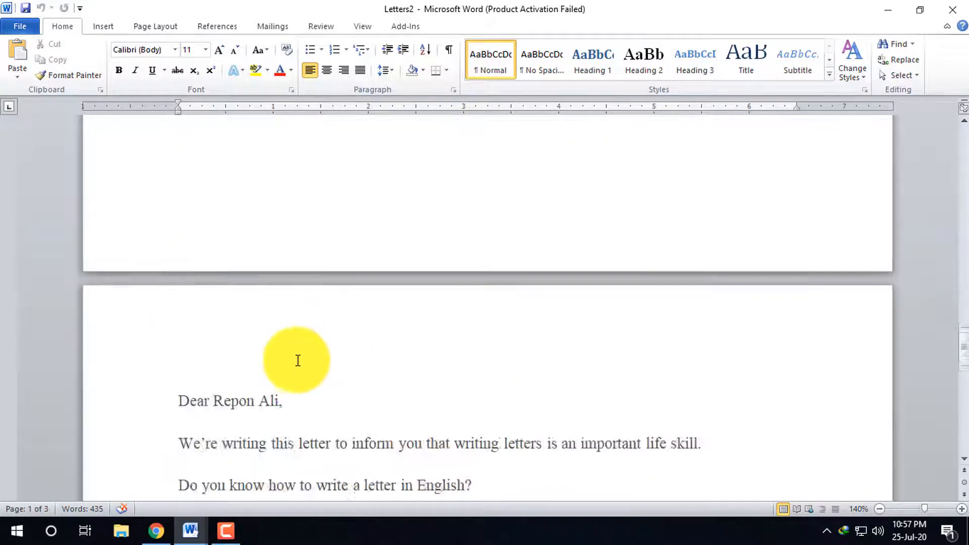
scroll(298, 360, down, 15)
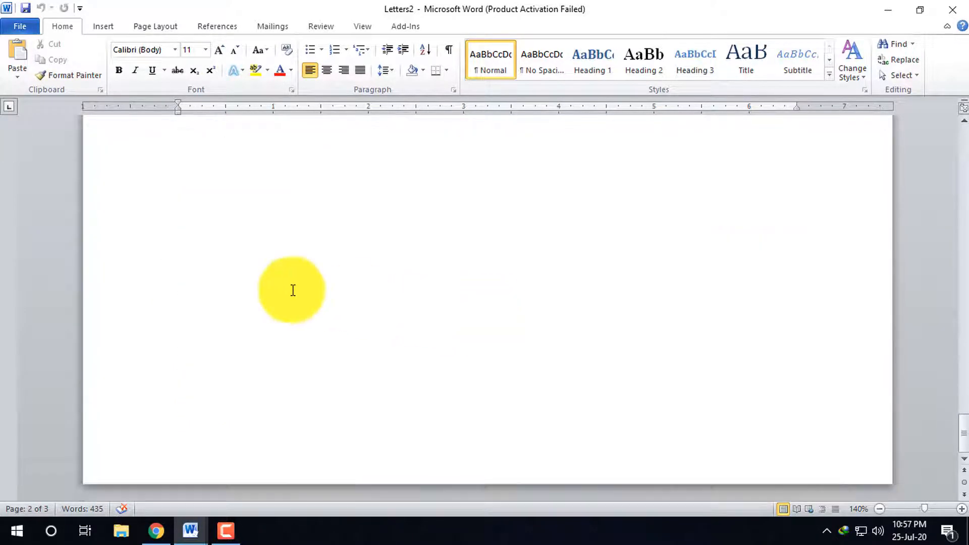
scroll(623, 342, up, 20)
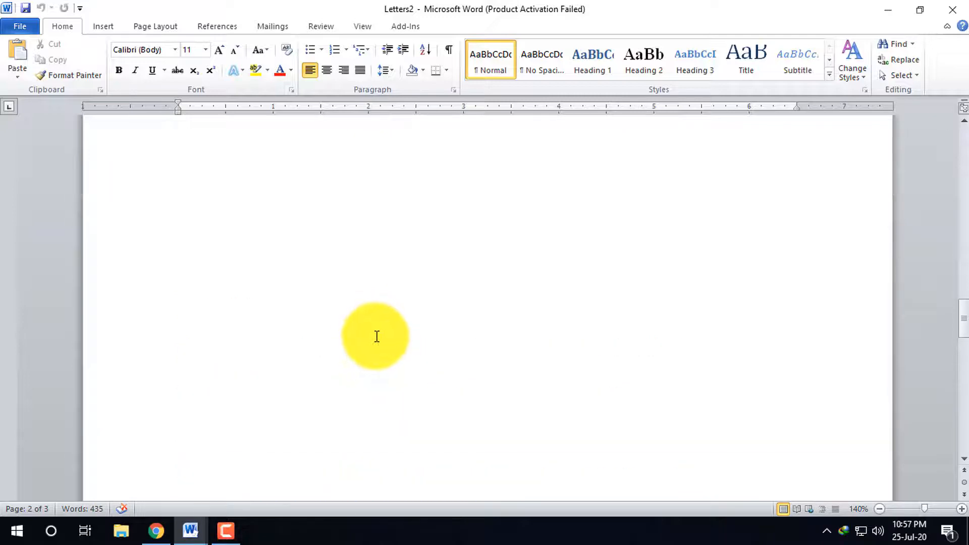
scroll(377, 336, up, 10)
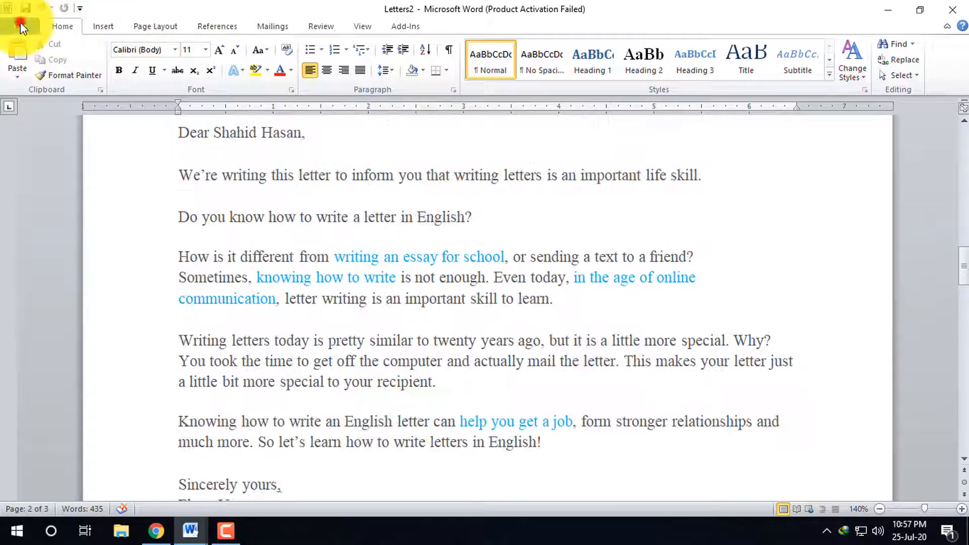
- View the print preview of every merged letter, and cancel closing the document when asked about saving
click(20, 23)
click(30, 213)
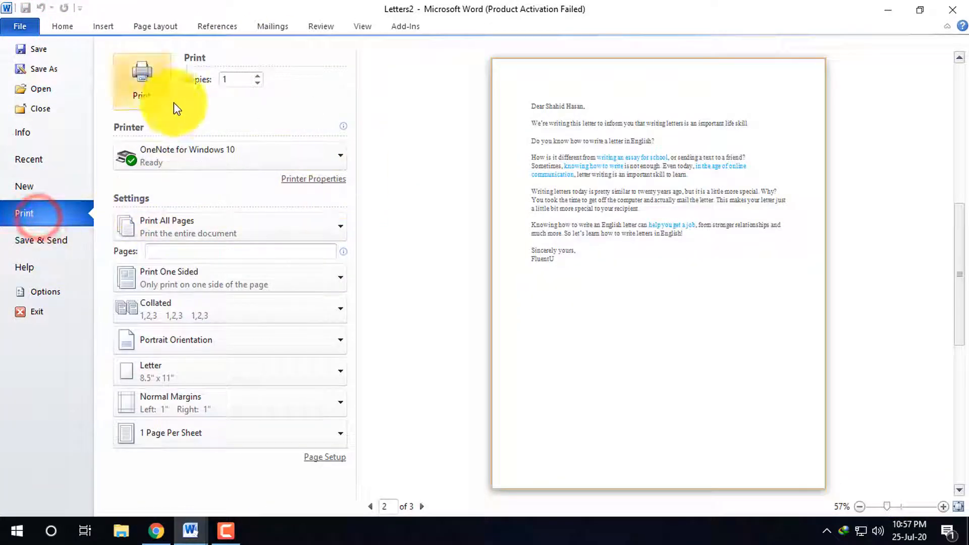
scroll(606, 290, down, 3)
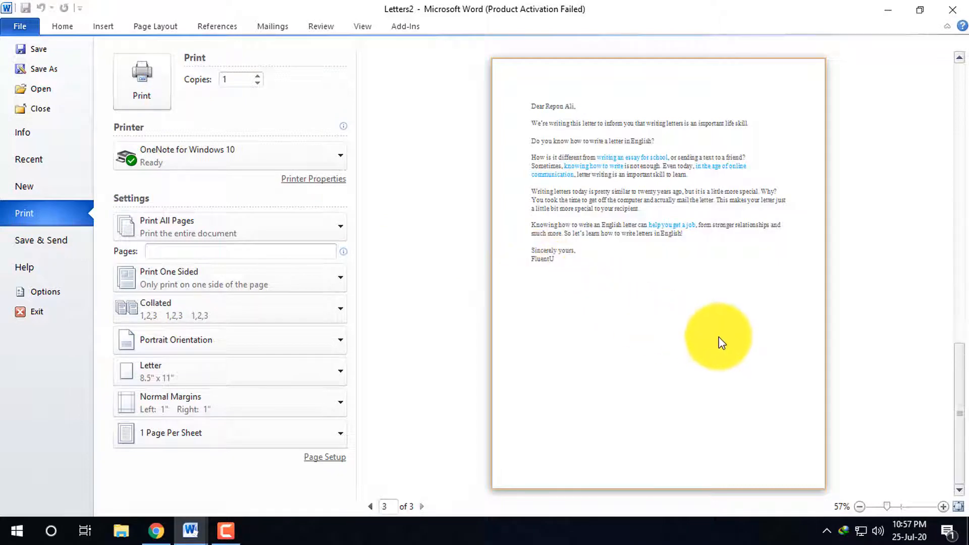
scroll(721, 343, up, 6)
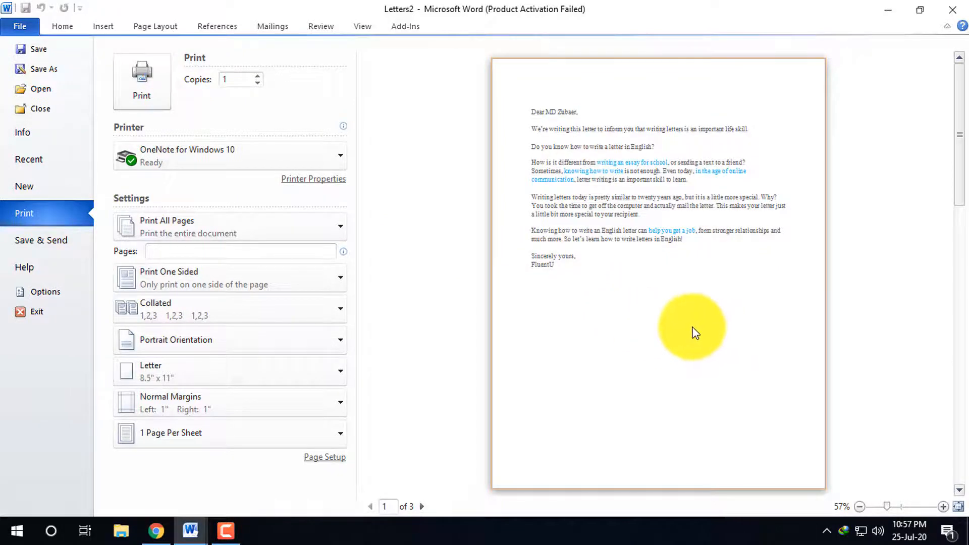
click(957, 15)
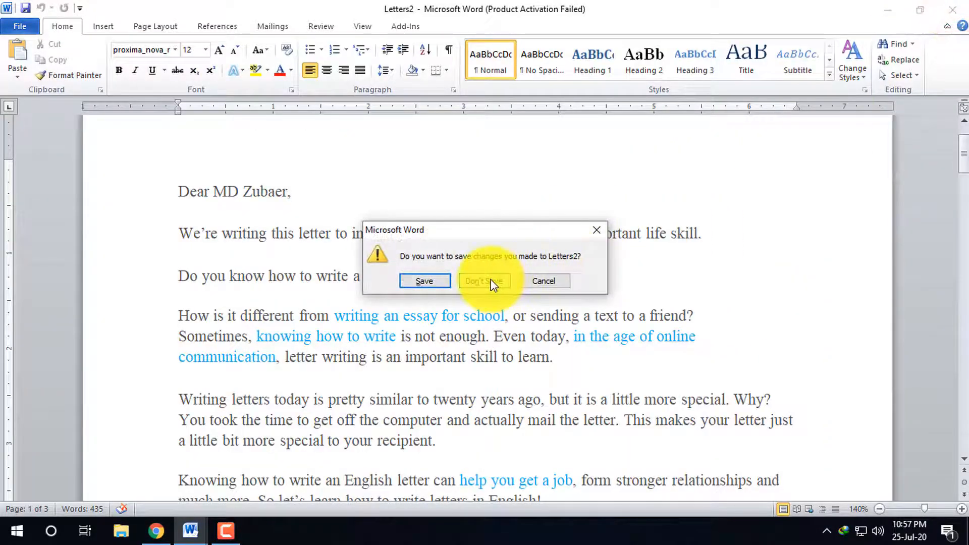
click(563, 281)
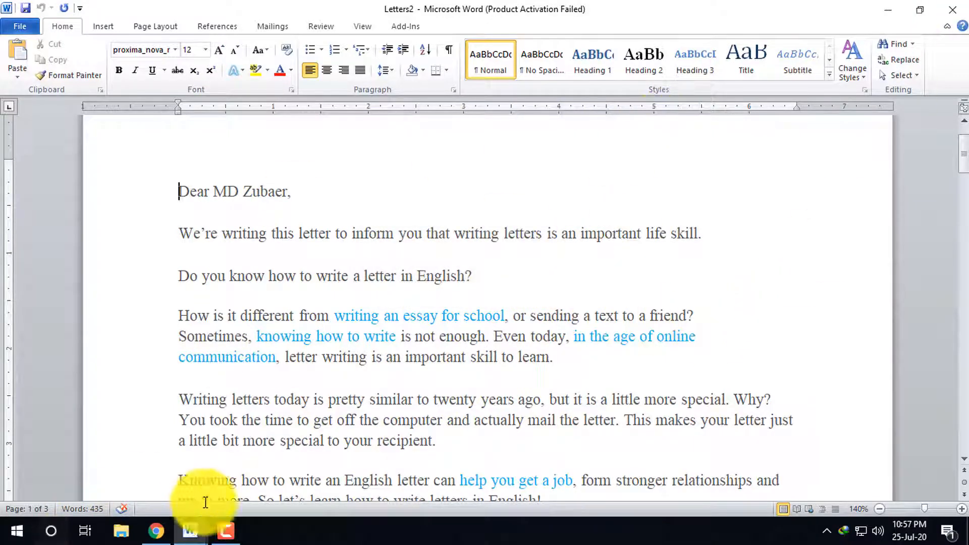
- Switch to Chrome and open YouTube in a new tab
click(226, 531)
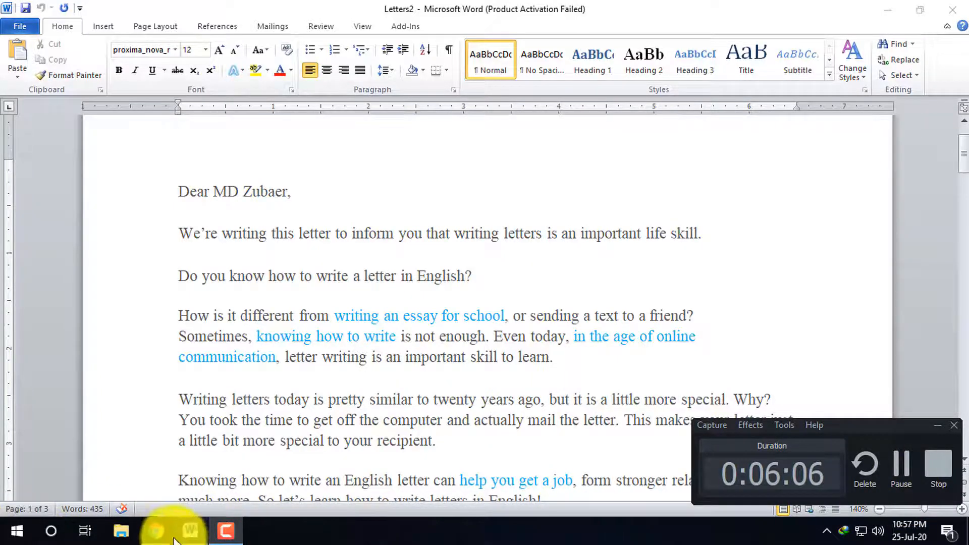
click(157, 531)
click(932, 430)
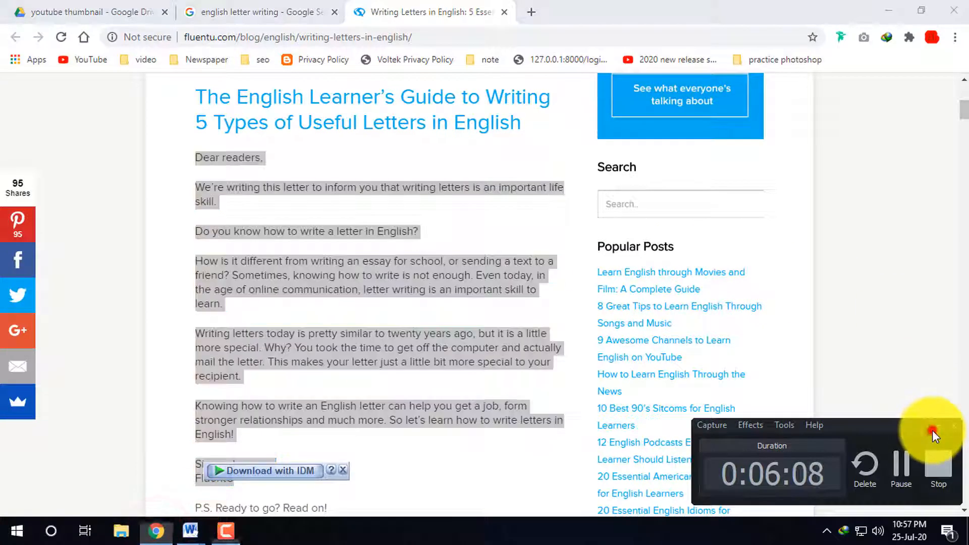
click(530, 13)
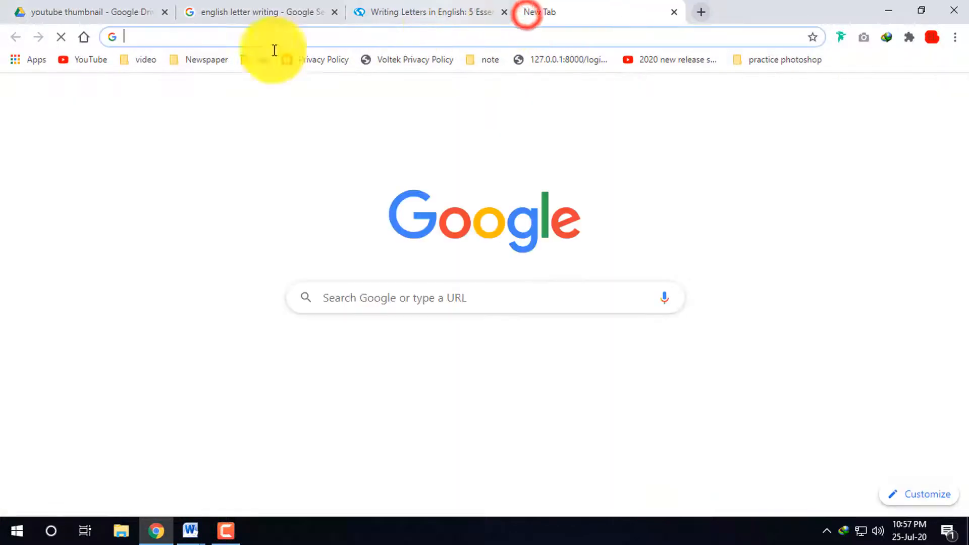
click(76, 60)
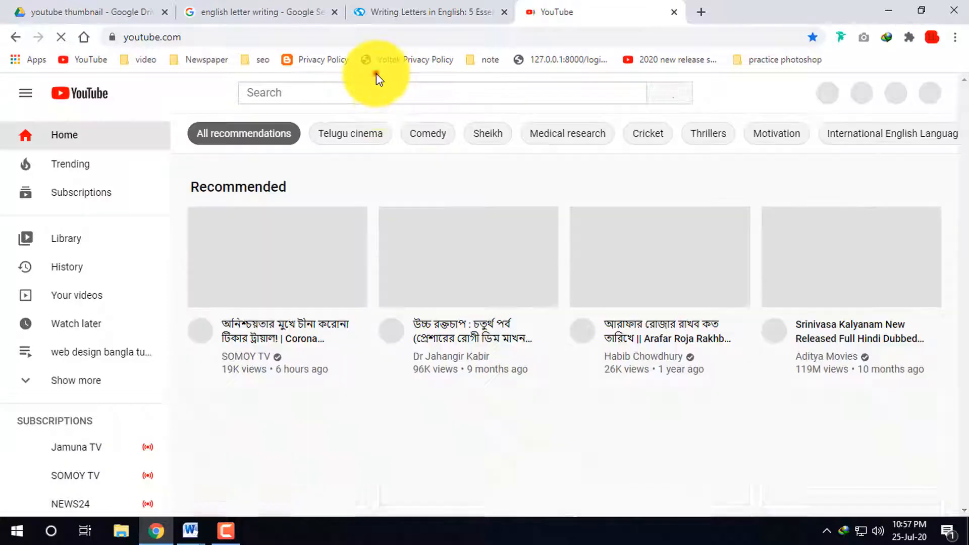
- Search YouTube for "zuba edu"
click(377, 84)
click(380, 95)
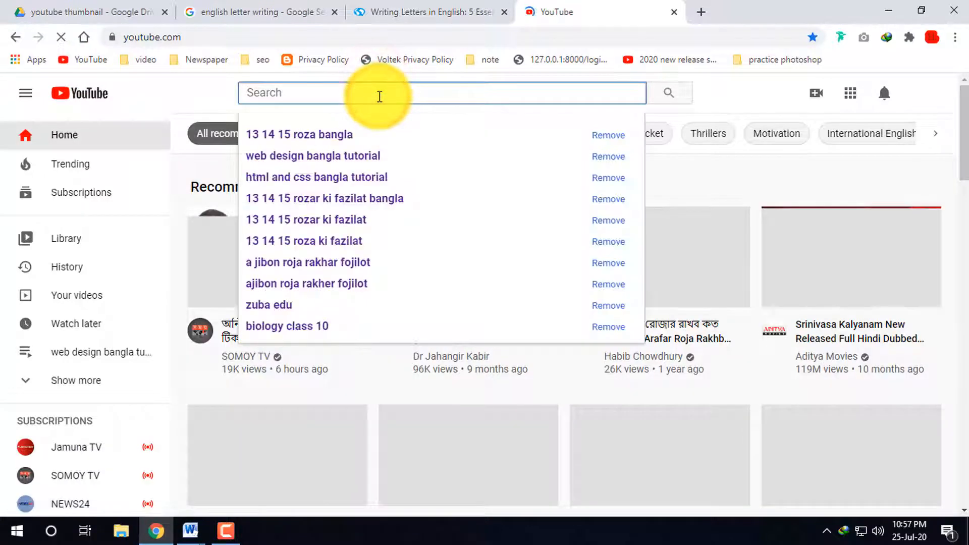
text(zuba)
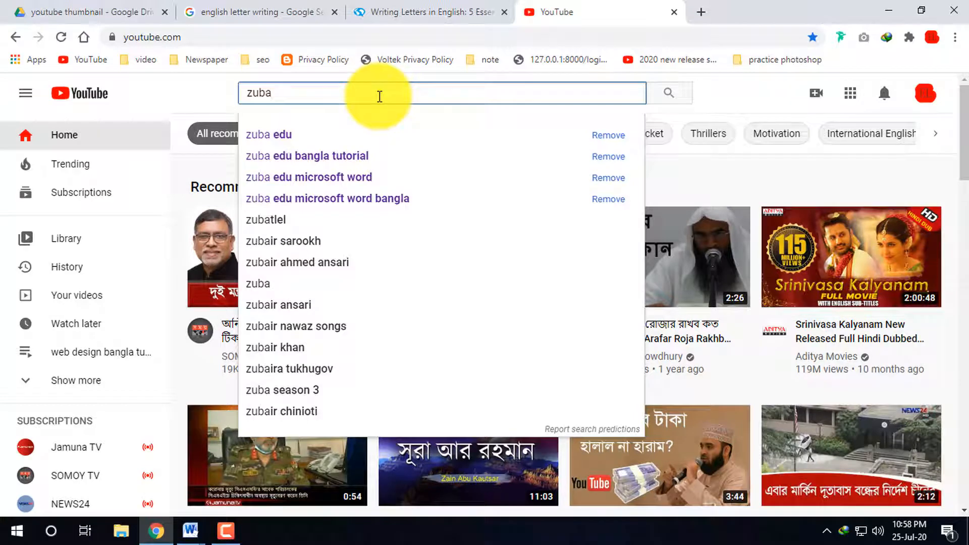
text( edu bangla tut)
key(BackSpace)
key(BackSpace)
key(BackSpace)
key(BackSpace)
key(BackSpace)
key(BackSpace)
key(BackSpace)
key(BackSpace)
key(BackSpace)
key(BackSpace)
key(BackSpace)
key(BackSpace)
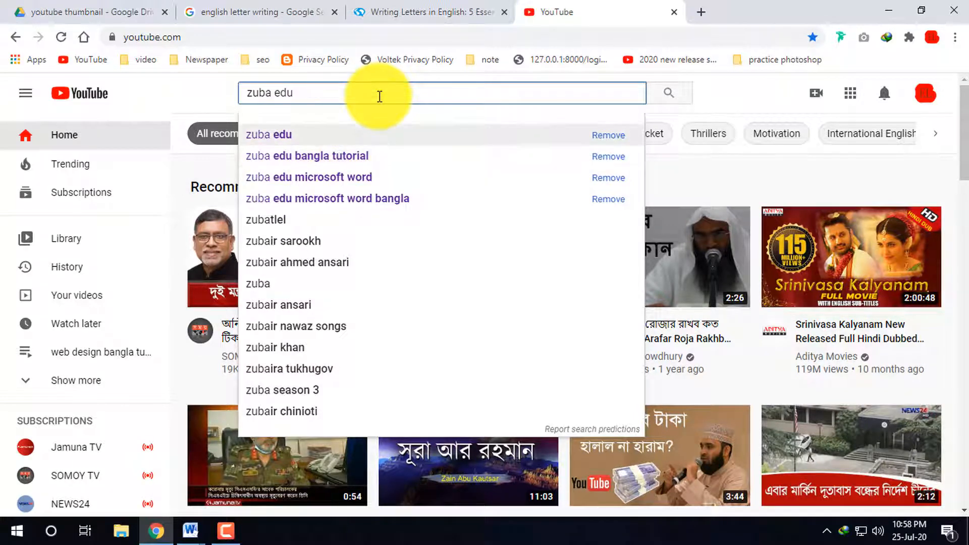
key(Return)
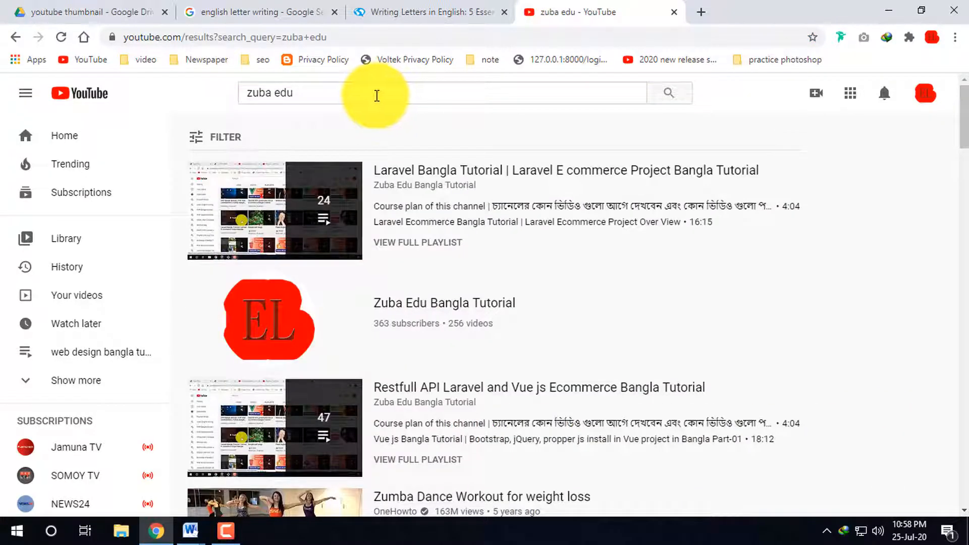
- Open the Zuba Edu Bangla Tutorial channel and look through its playlists
click(461, 302)
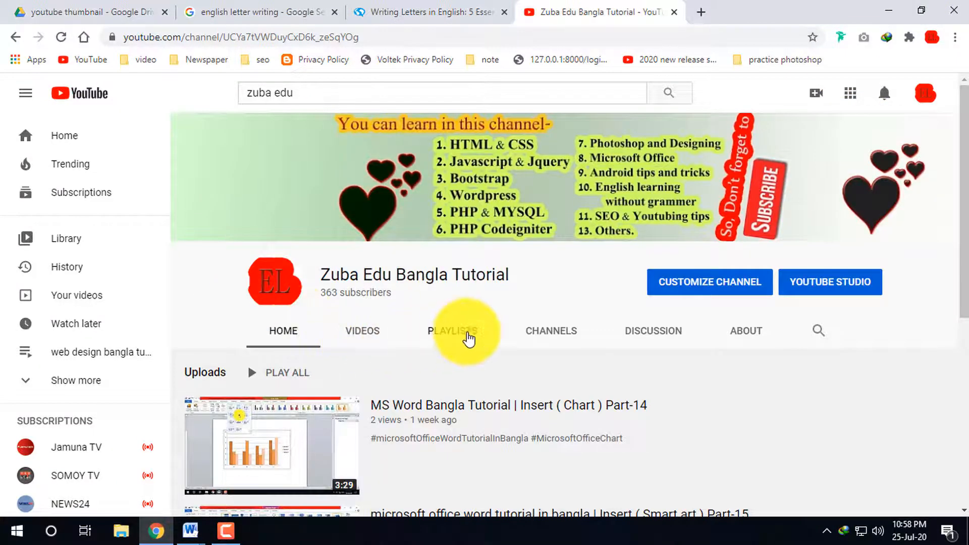
click(467, 335)
scroll(368, 440, down, 3)
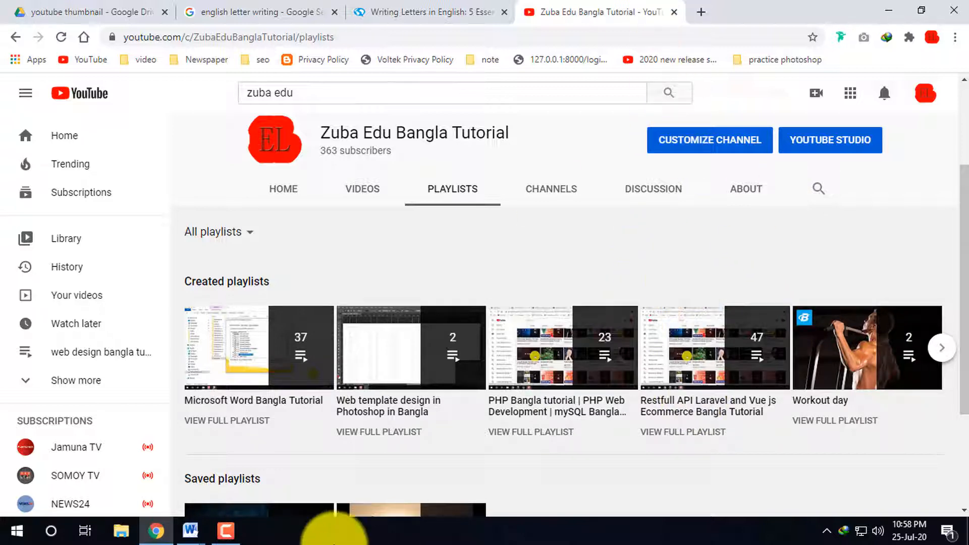
mouse_move(225, 525)
click(217, 493)
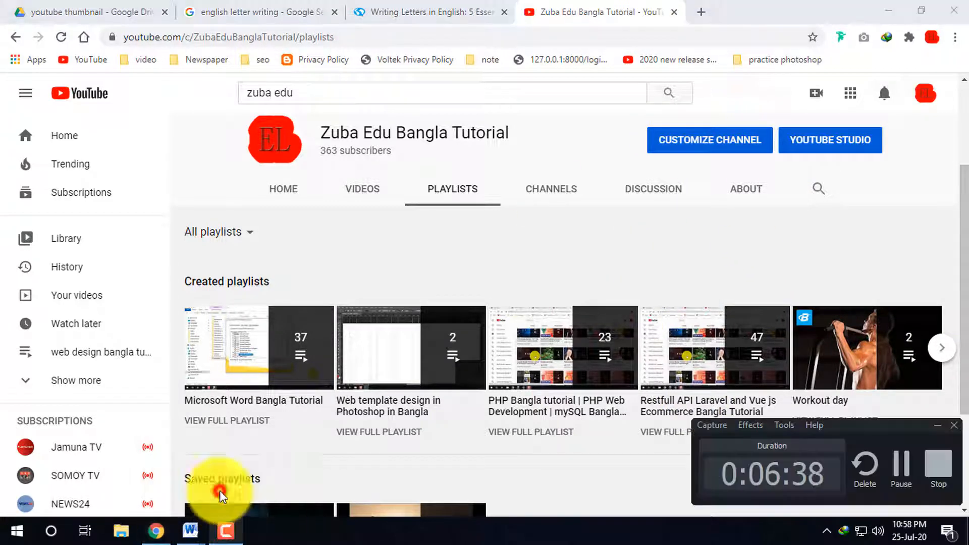